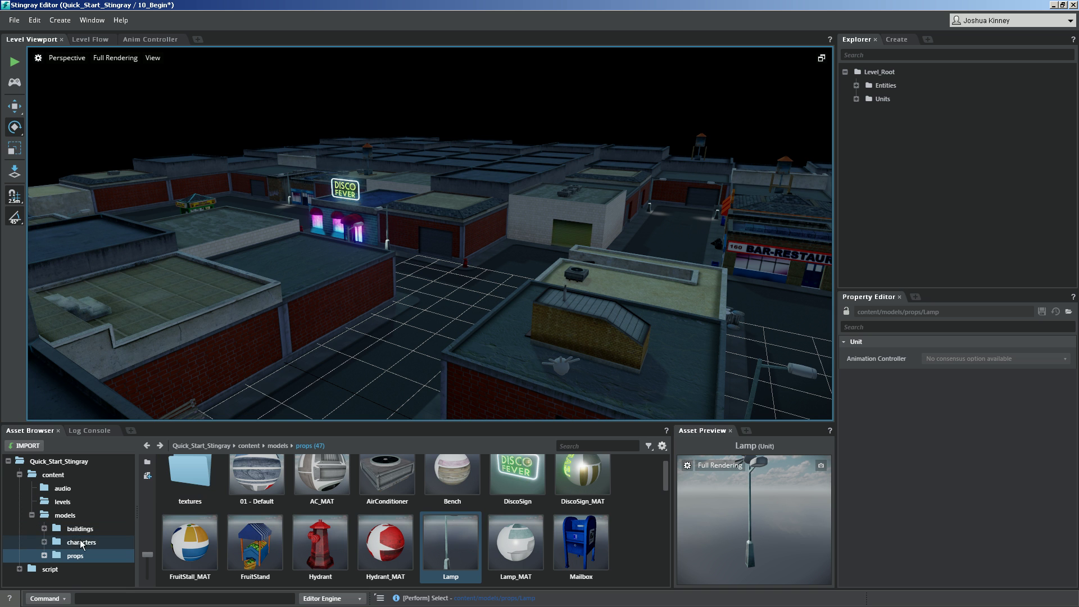
# - Open the Cat_Fu unit from characters > cat_fu and briefly expand Dummy001's children
pyautogui.click(66, 540)
pyautogui.doubleClick(196, 488)
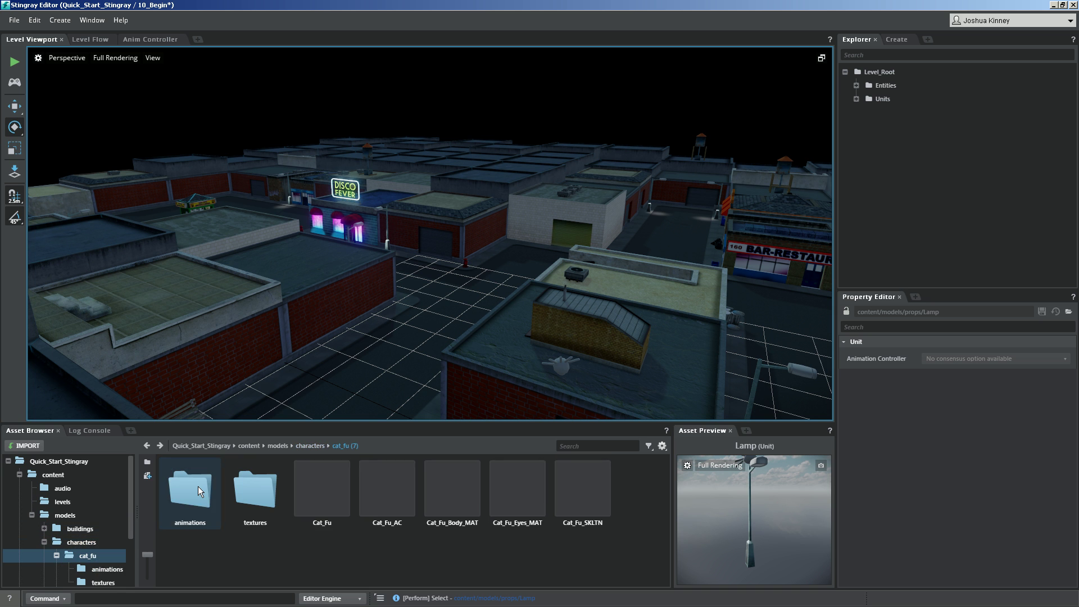
pyautogui.click(325, 497)
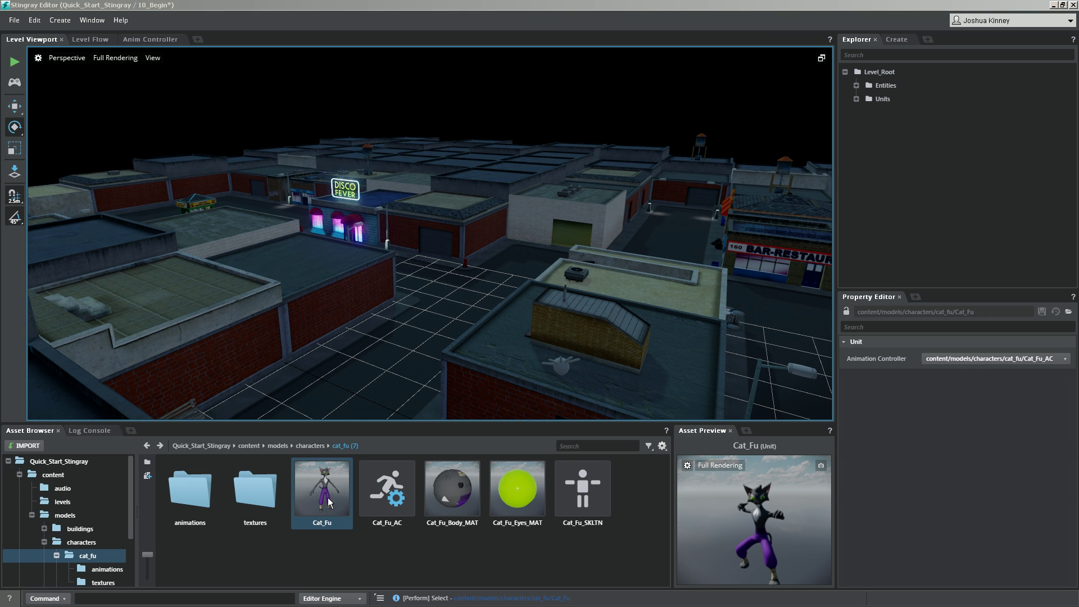
pyautogui.doubleClick(324, 495)
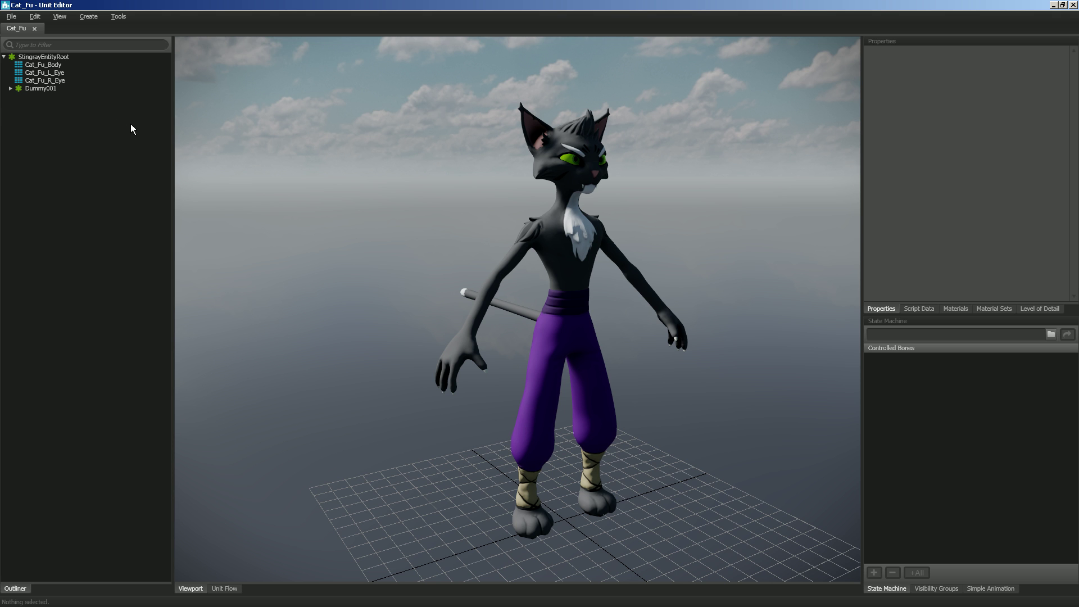
pyautogui.click(11, 89)
pyautogui.click(10, 89)
pyautogui.click(41, 67)
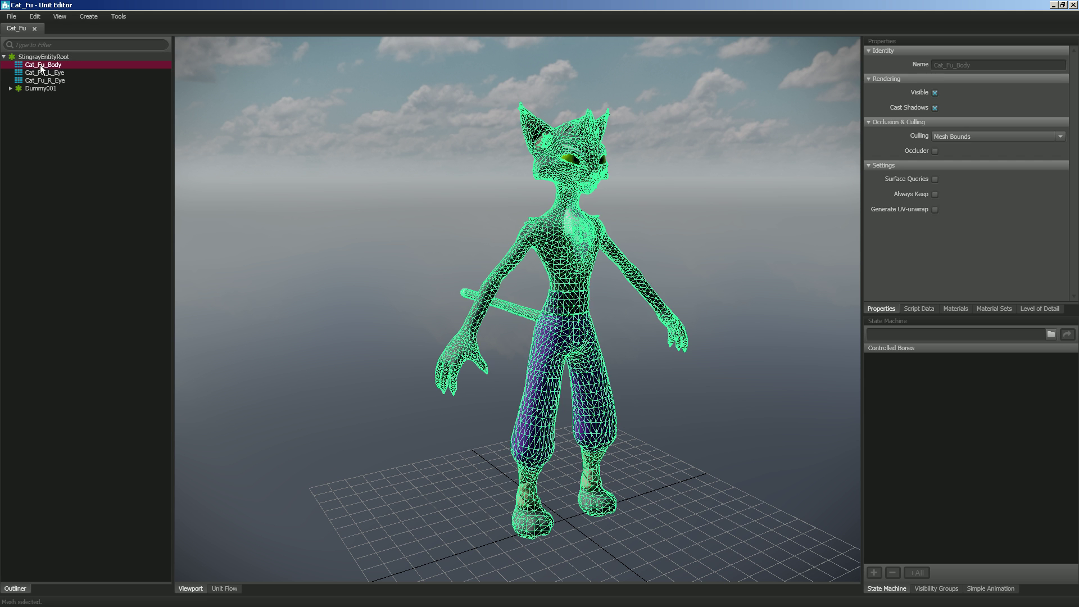
pyautogui.click(90, 17)
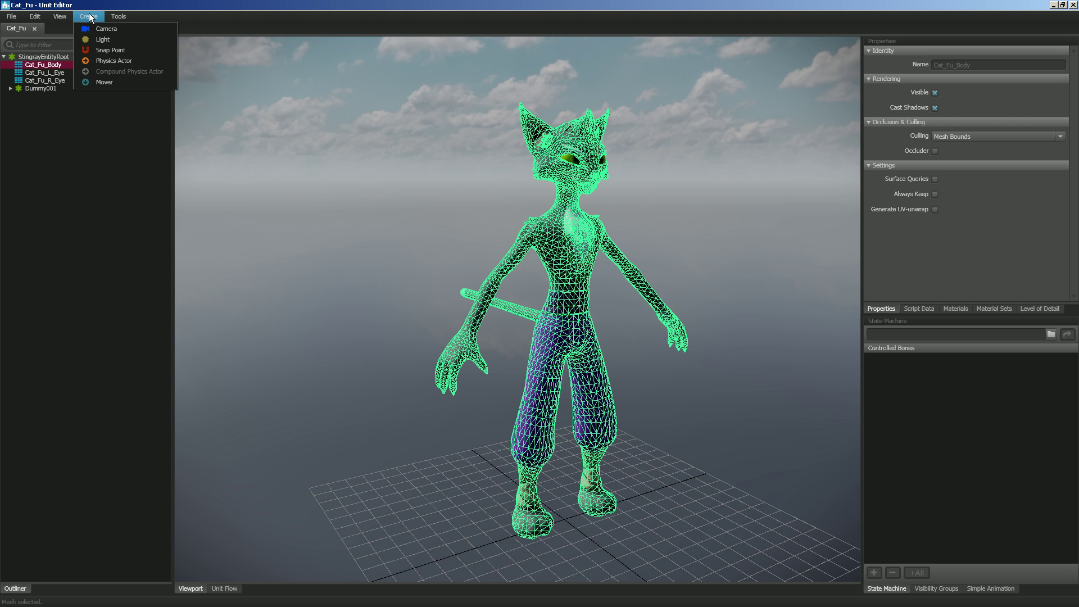
pyautogui.click(111, 60)
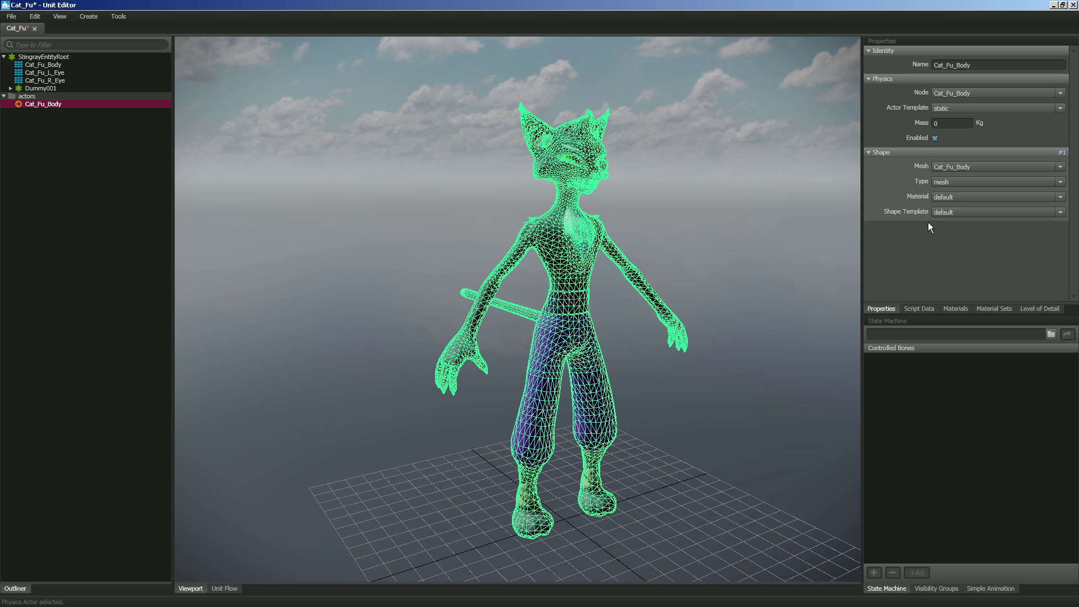
pyautogui.click(957, 184)
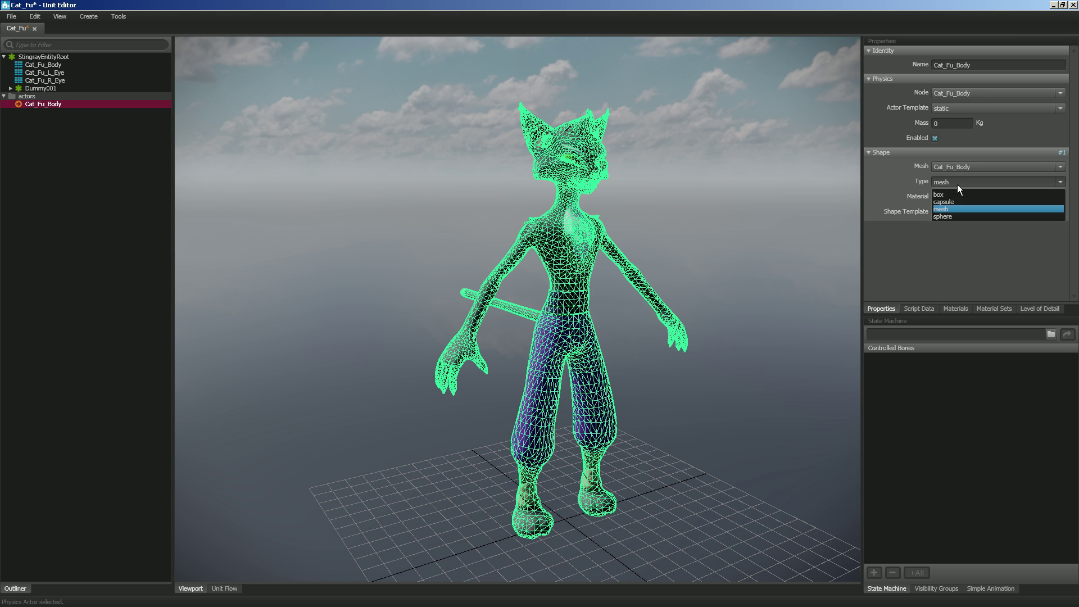
pyautogui.click(954, 202)
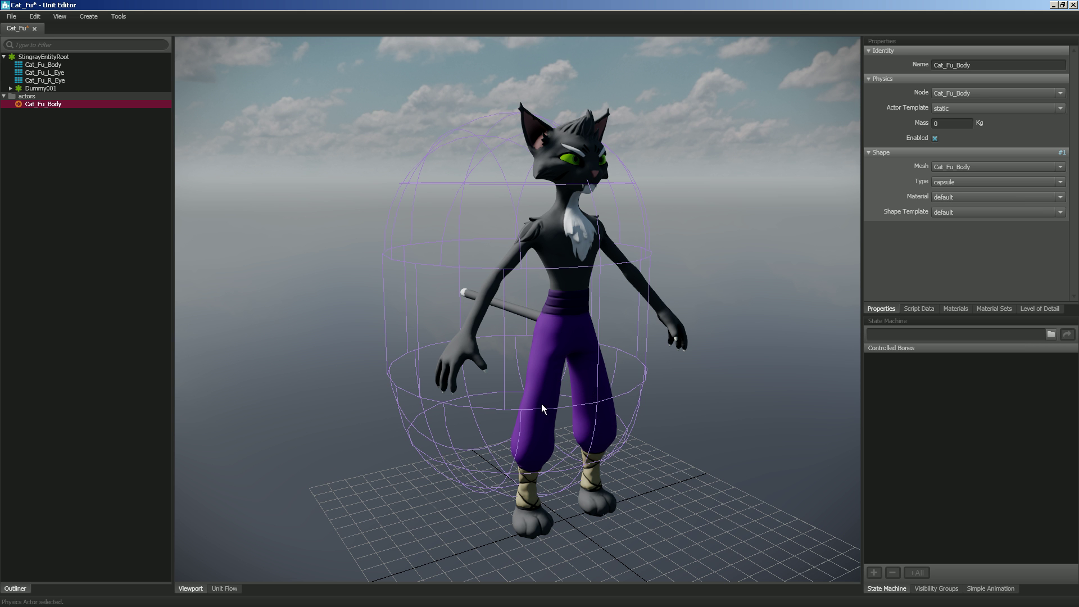
pyautogui.keyDown('alt'); pyautogui.moveTo(509, 373); pyautogui.dragTo(551, 321); pyautogui.keyUp('alt')
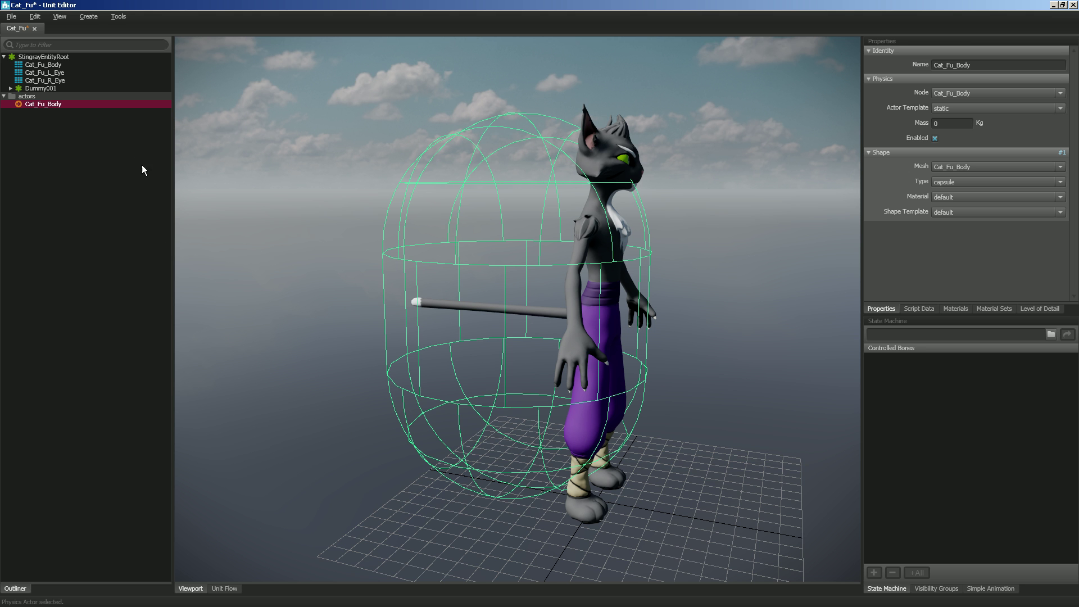
pyautogui.rightClick(48, 106)
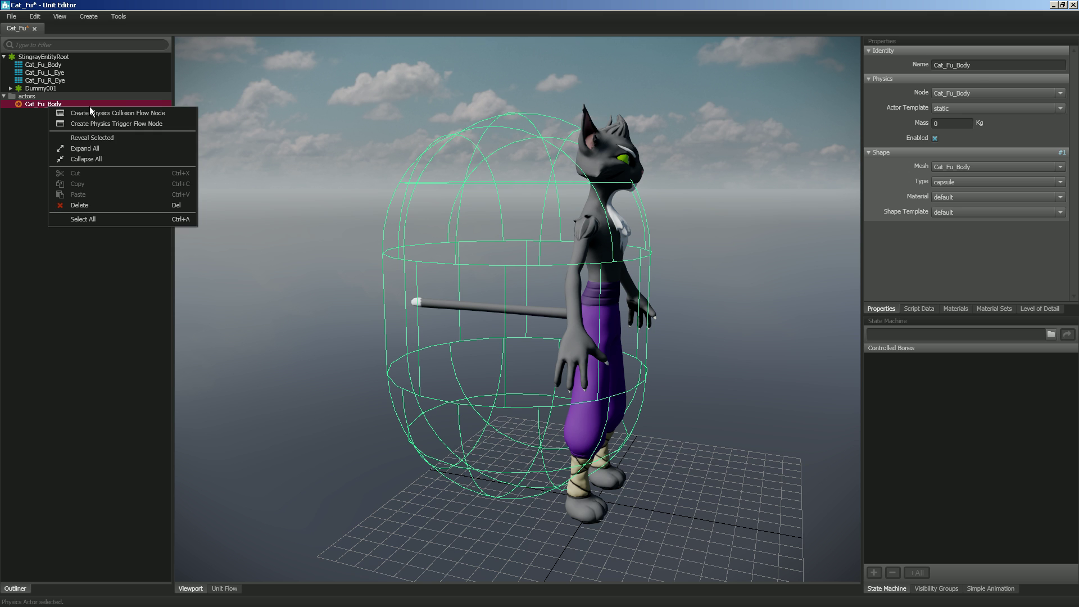
pyautogui.click(79, 206)
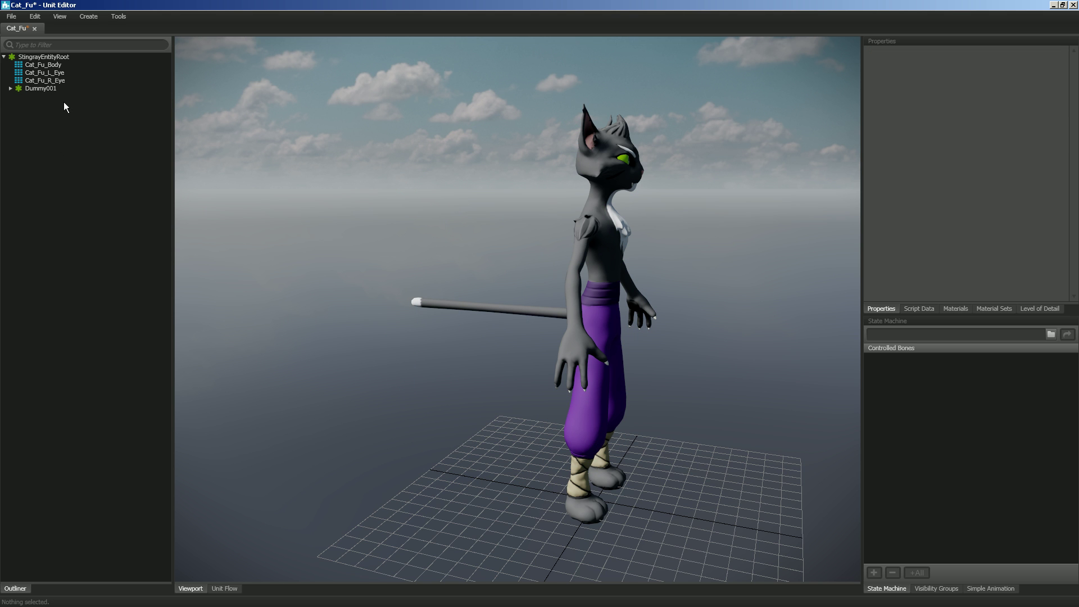
# - Add a mover to Cat_Fu with the body mesh selected, then check the capsule
pyautogui.click(55, 66)
pyautogui.click(92, 17)
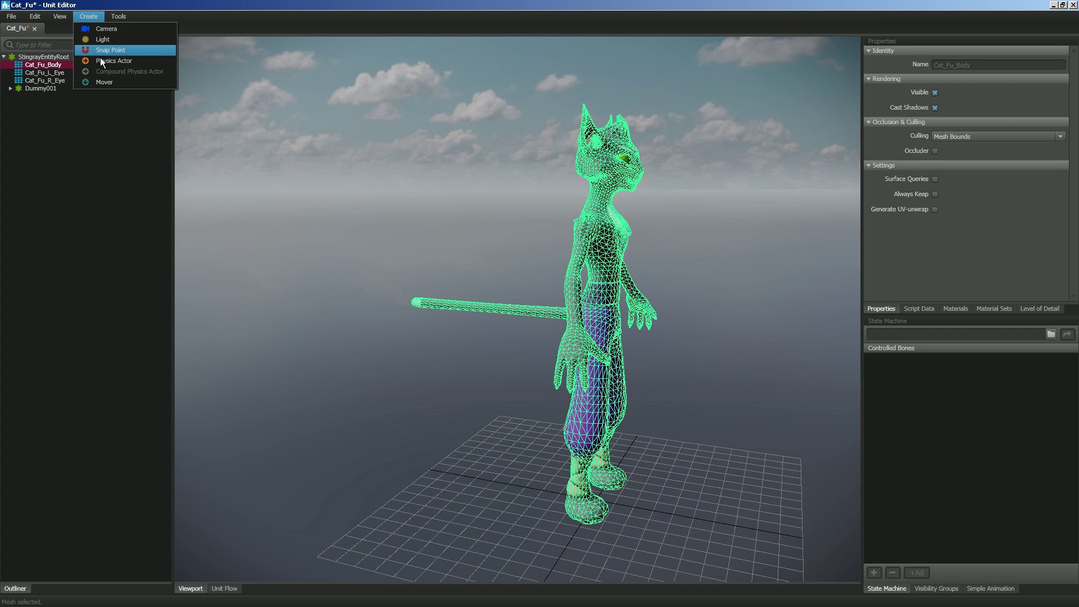
pyautogui.click(103, 82)
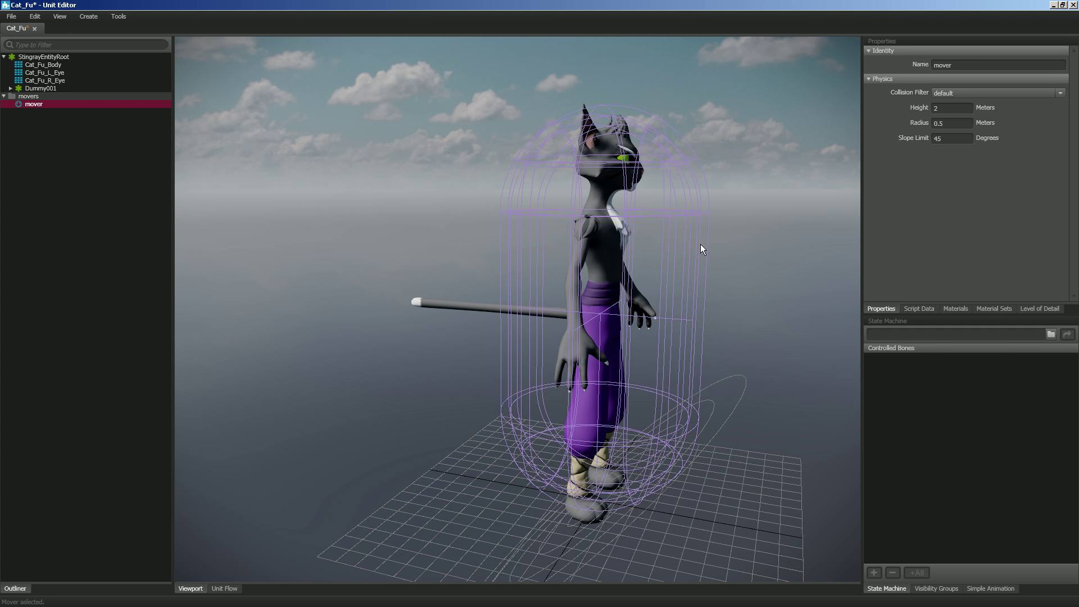
pyautogui.keyDown('alt'); pyautogui.moveTo(700, 244); pyautogui.dragTo(592, 179); pyautogui.keyUp('alt')
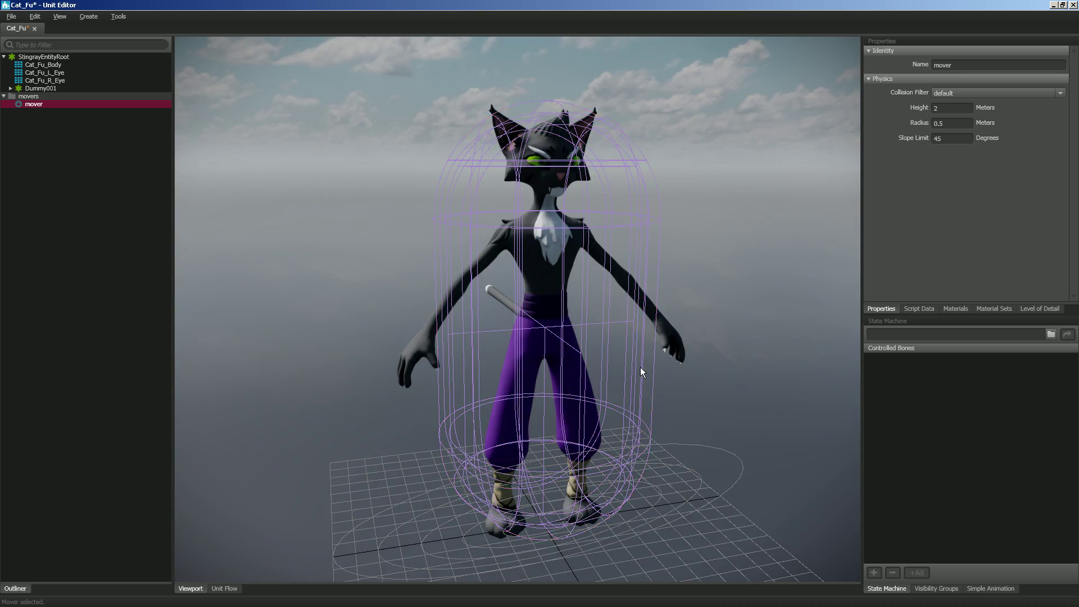
pyautogui.keyDown('alt'); pyautogui.moveTo(639, 366); pyautogui.dragTo(577, 235); pyautogui.keyUp('alt')
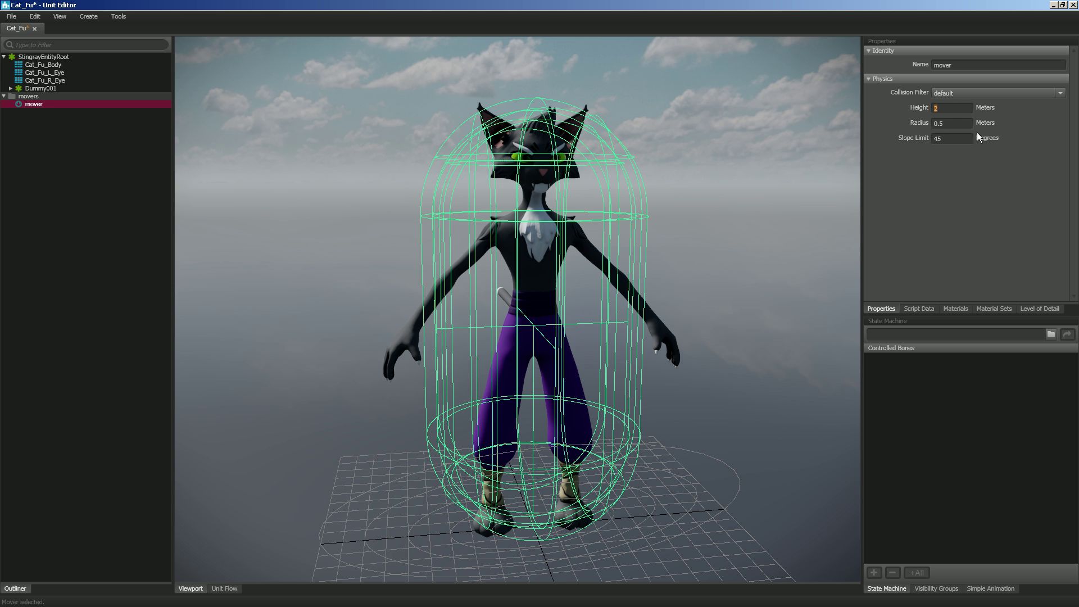
# - Set the mover radius to 0.4, trying 0.3 before settling back on 0.4
pyautogui.click(948, 122)
pyautogui.write('0.4')
pyautogui.press('Return')
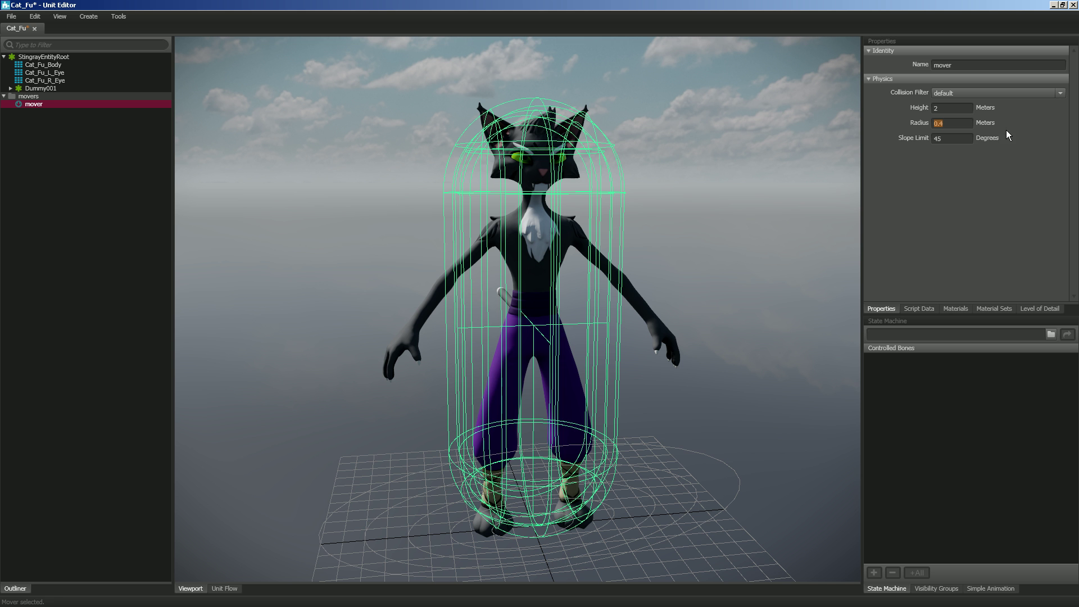
pyautogui.write('0.3')
pyautogui.press('Return')
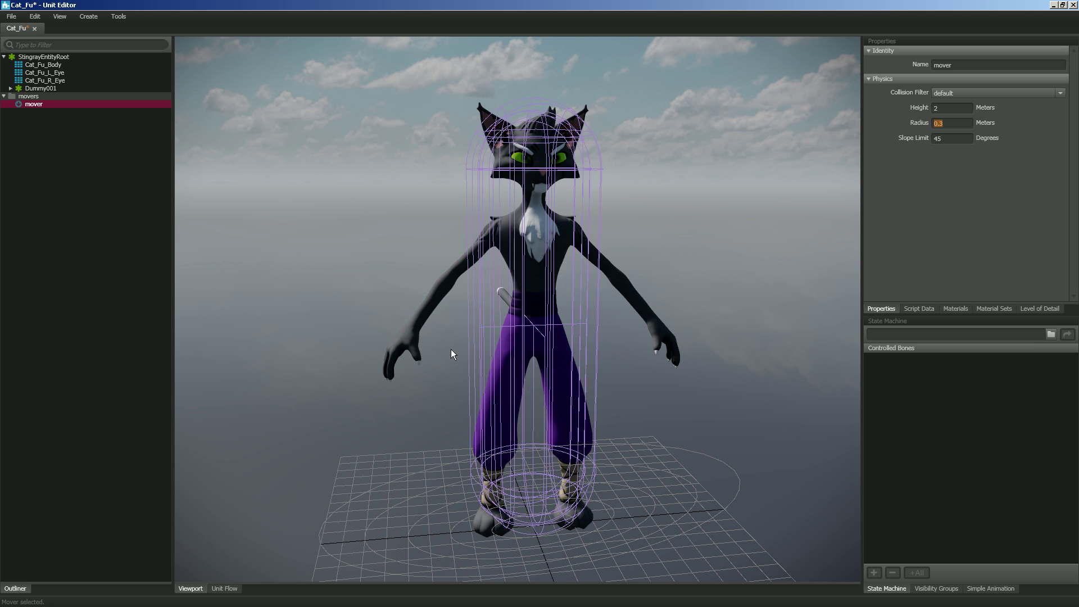
pyautogui.keyDown('alt'); pyautogui.moveTo(451, 349); pyautogui.dragTo(650, 381); pyautogui.keyUp('alt')
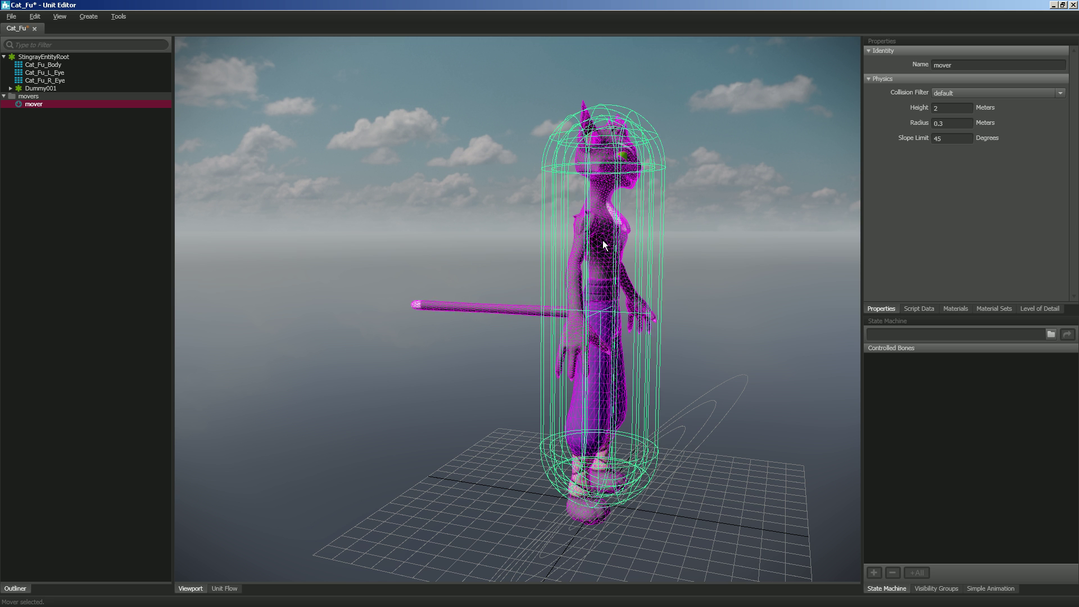
pyautogui.click(947, 123)
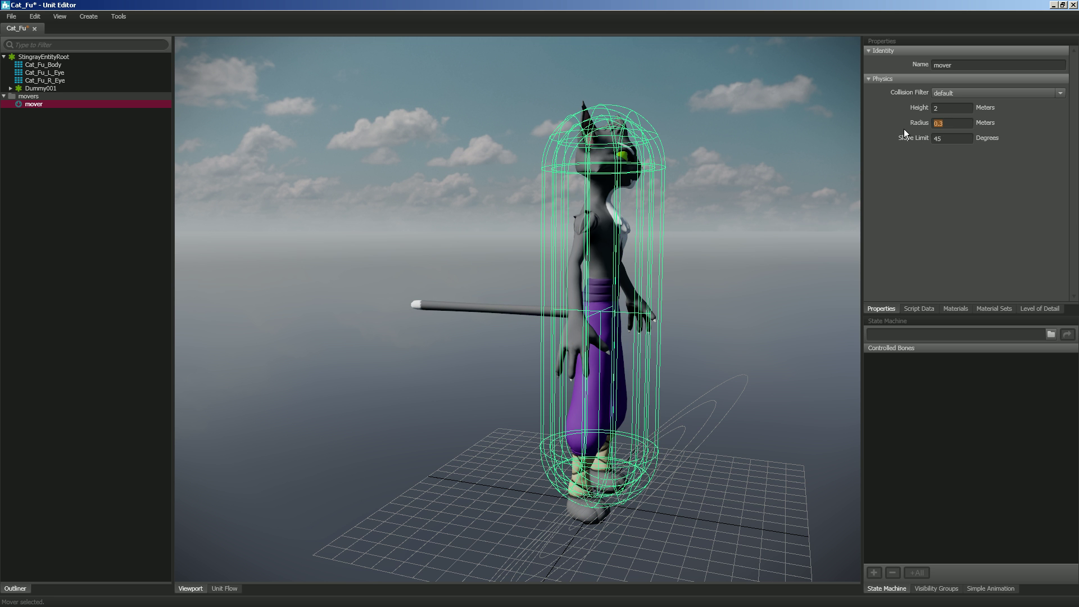
pyautogui.write('0.4')
pyautogui.press('Return')
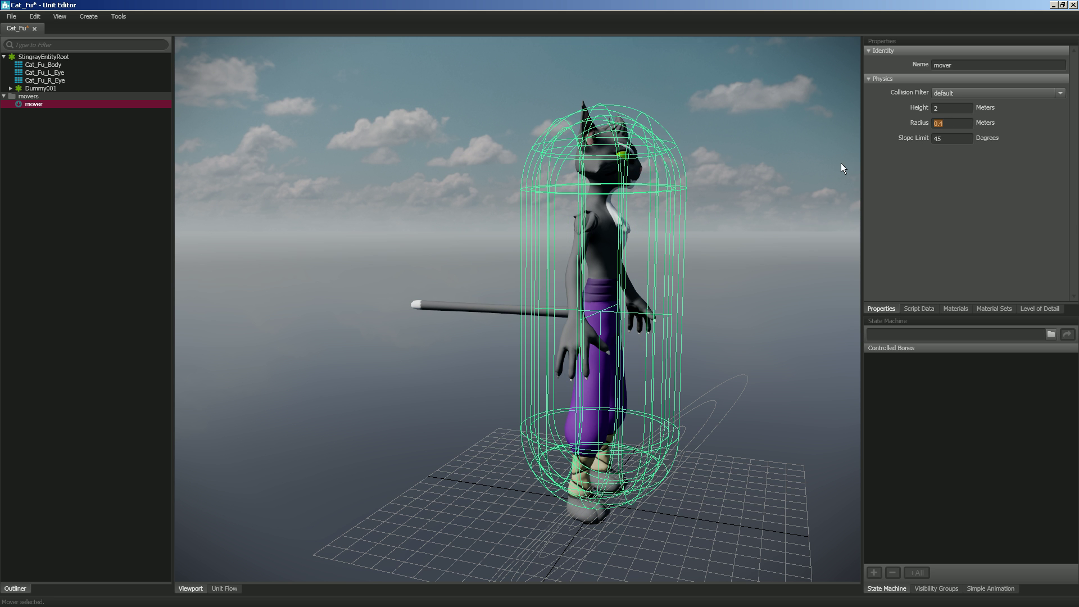
pyautogui.keyDown('alt'); pyautogui.moveTo(705, 333); pyautogui.dragTo(621, 372); pyautogui.keyUp('alt')
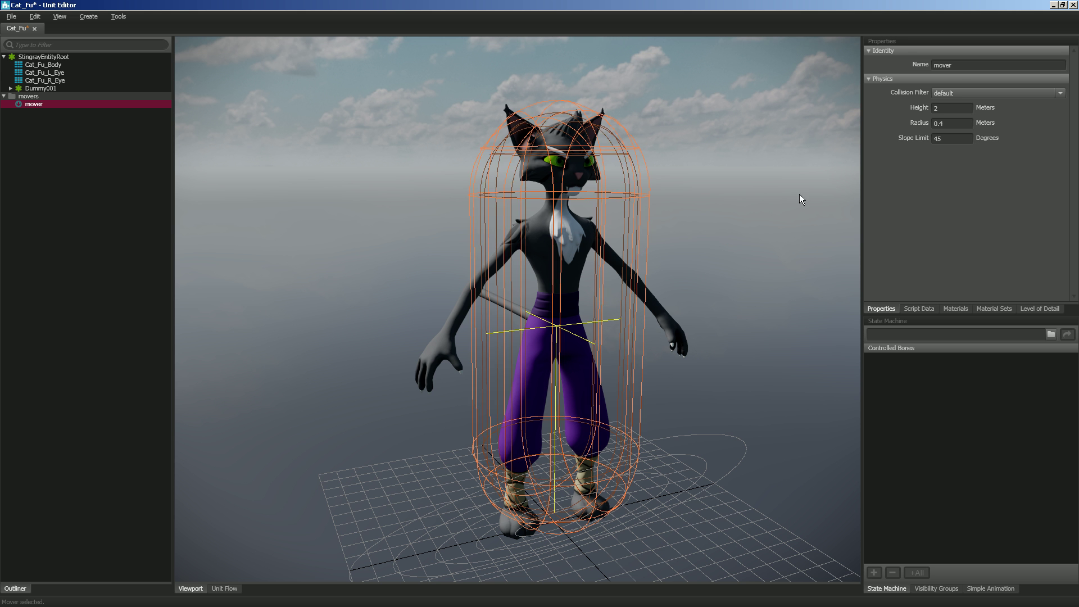
# - Check the mover's Slope Limit of 45 around the capsule and save the Cat_Fu unit
pyautogui.press('alt')
pyautogui.doubleClick(949, 139)
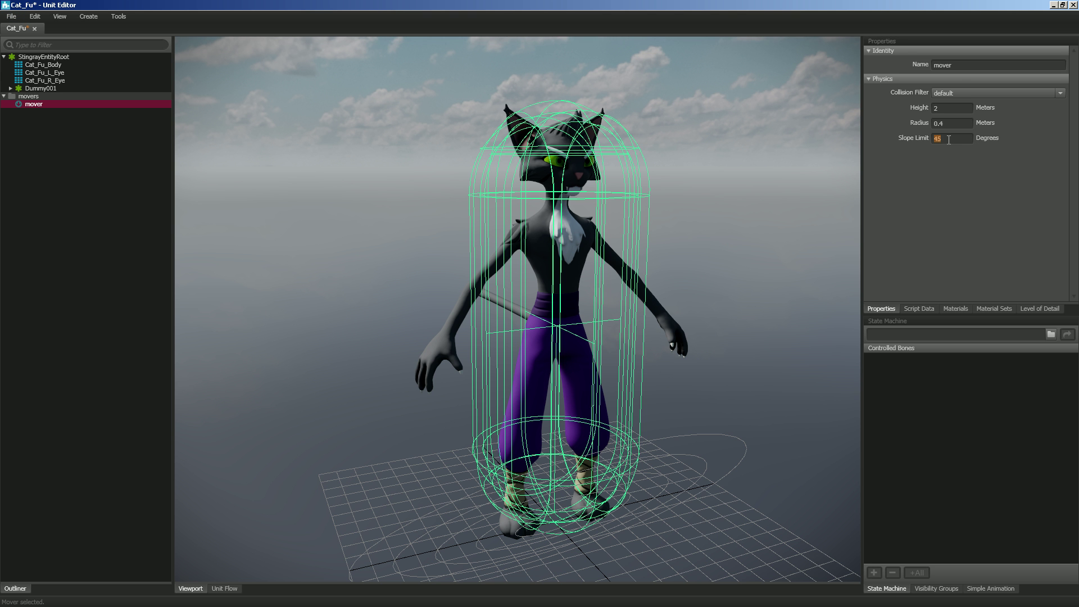
pyautogui.keyDown('alt'); pyautogui.moveTo(296, 408); pyautogui.dragTo(688, 501); pyautogui.keyUp('alt')
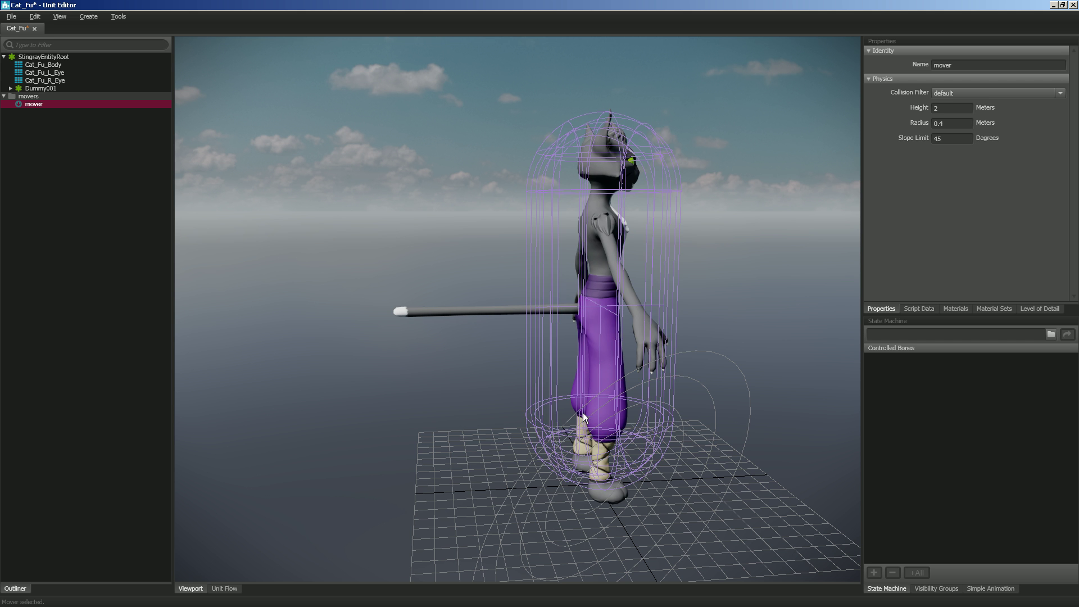
pyautogui.keyDown('alt'); pyautogui.moveTo(706, 351); pyautogui.dragTo(661, 393); pyautogui.keyUp('alt')
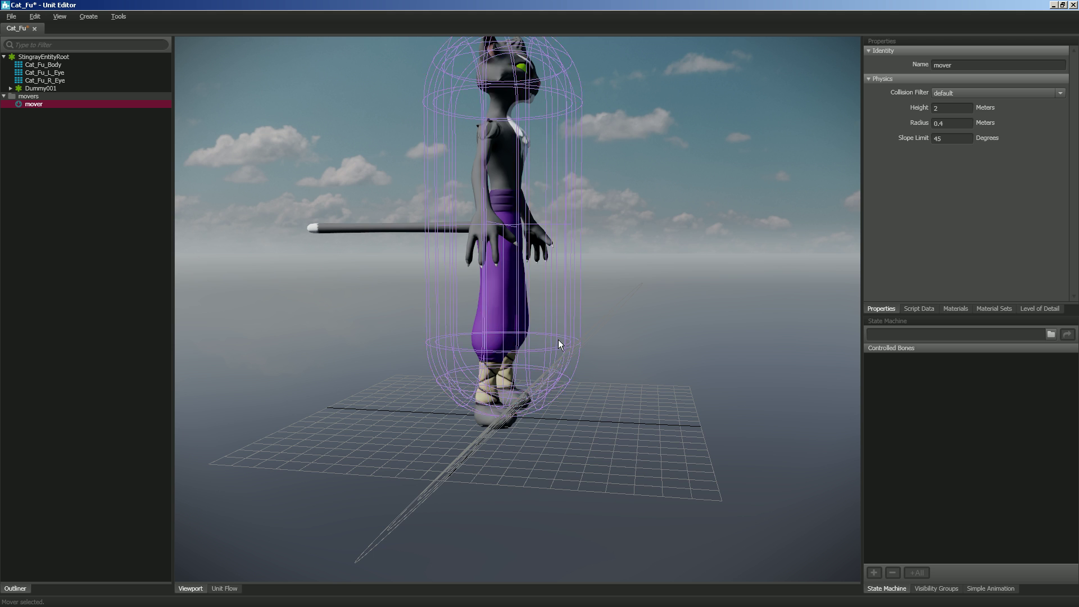
pyautogui.keyDown('alt'); pyautogui.moveTo(558, 339); pyautogui.dragTo(617, 362); pyautogui.keyUp('alt')
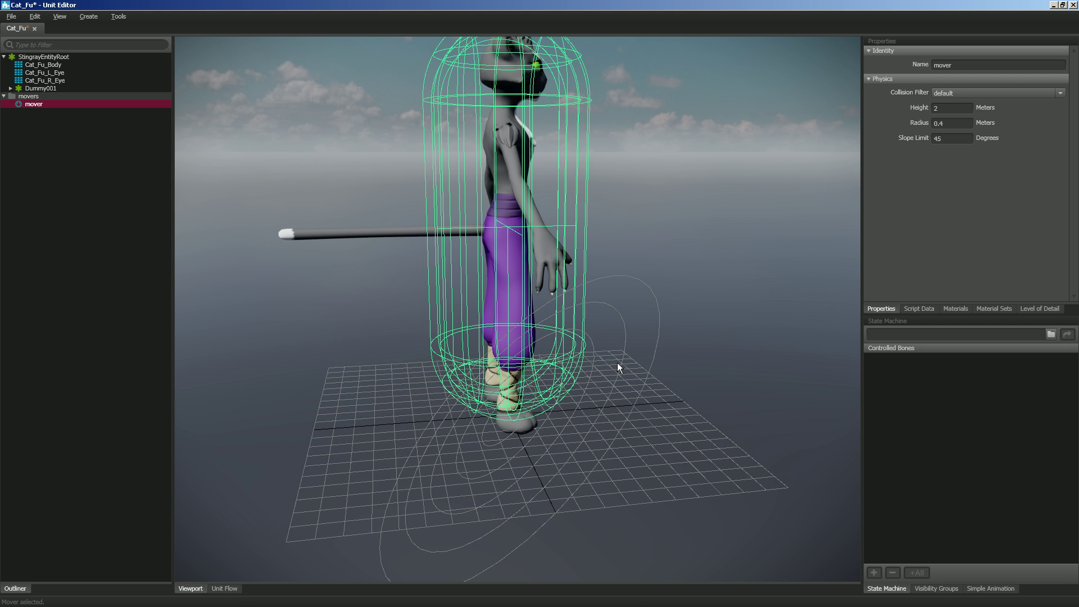
pyautogui.doubleClick(958, 142)
pyautogui.keyDown('alt'); pyautogui.moveTo(819, 231); pyautogui.dragTo(556, 315); pyautogui.keyUp('alt')
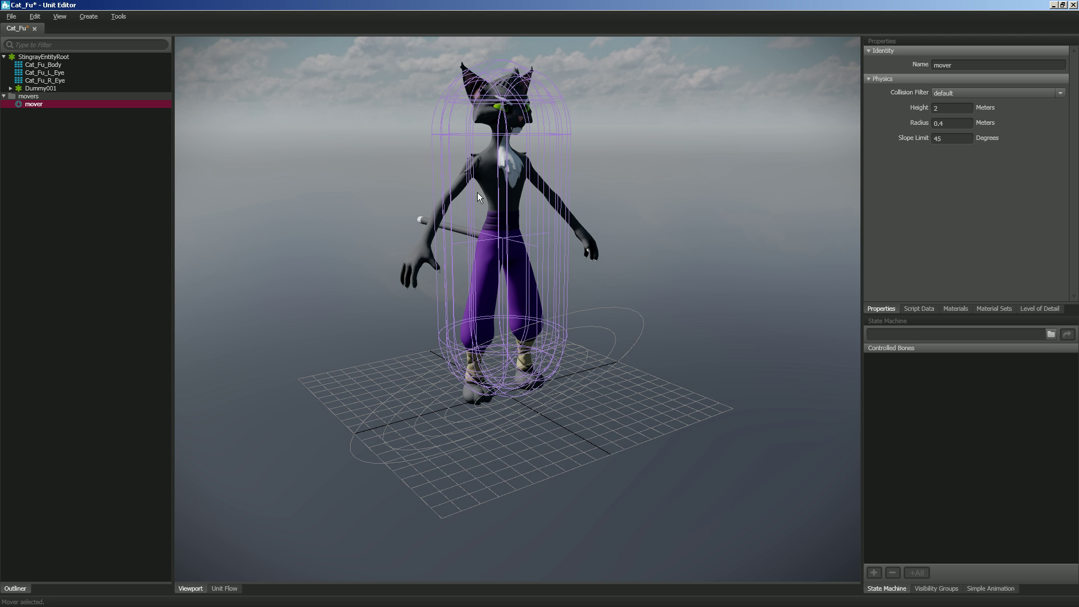
pyautogui.hotkey('ctrl', 's')
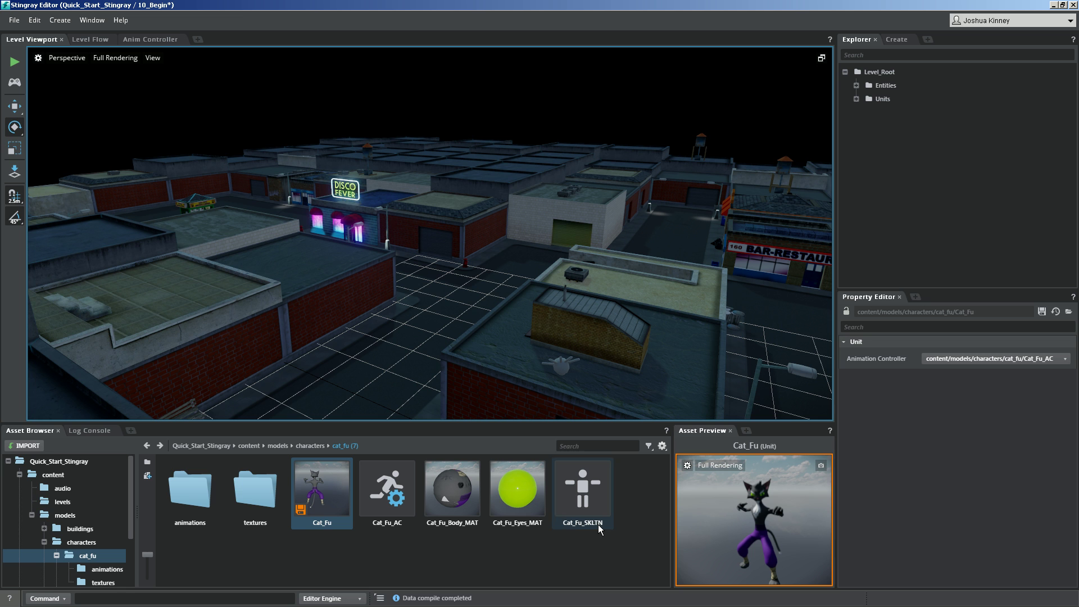
# - Save Cat_Fu's changes, then open the Alleyway unit from the buildings folder
pyautogui.click(1038, 310)
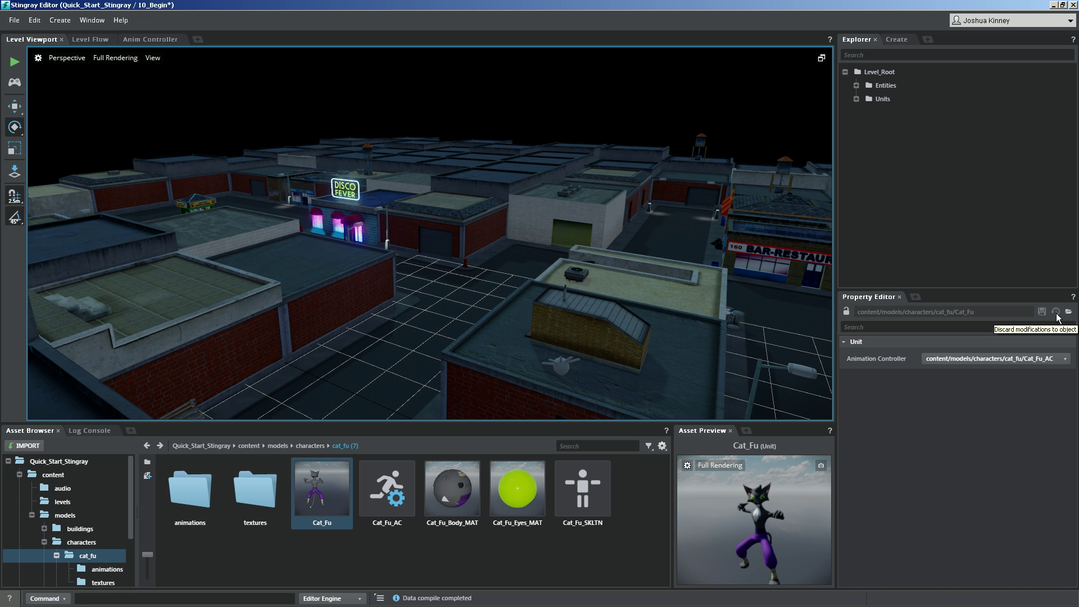
pyautogui.click(1056, 312)
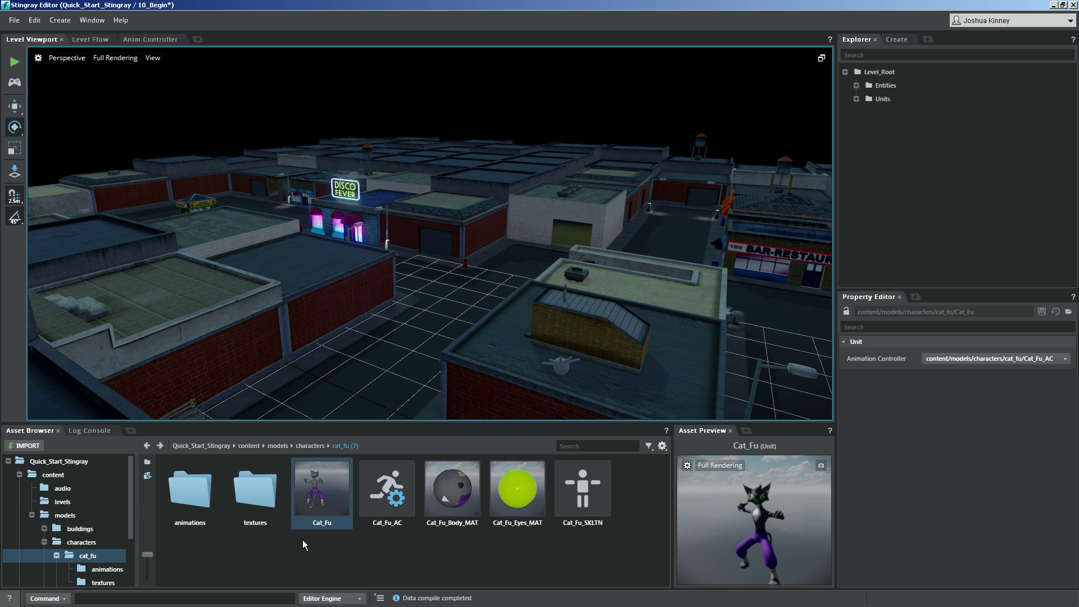
pyautogui.click(99, 528)
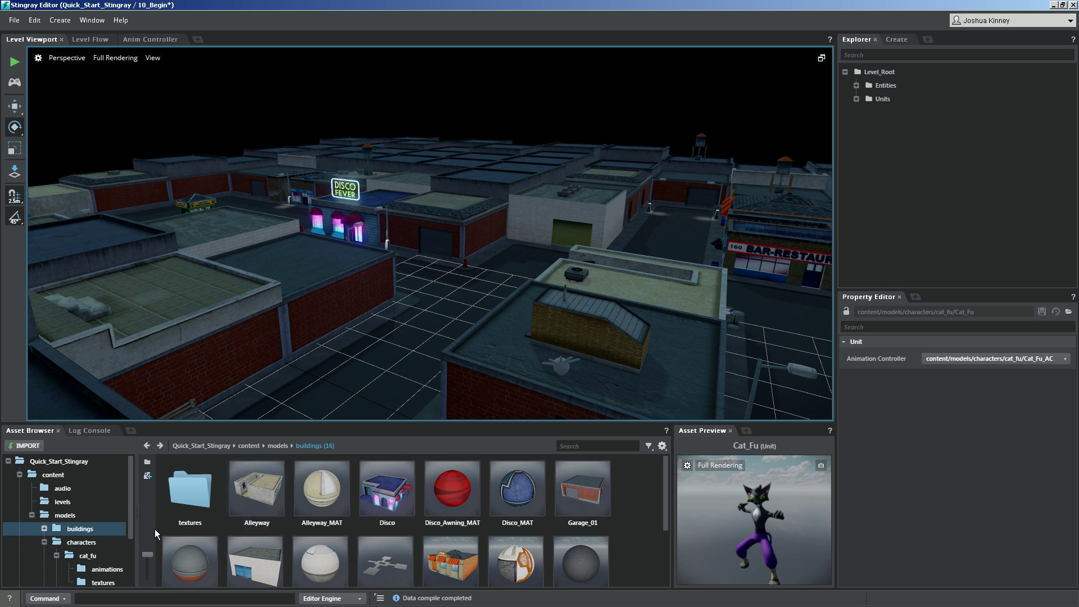
pyautogui.click(254, 493)
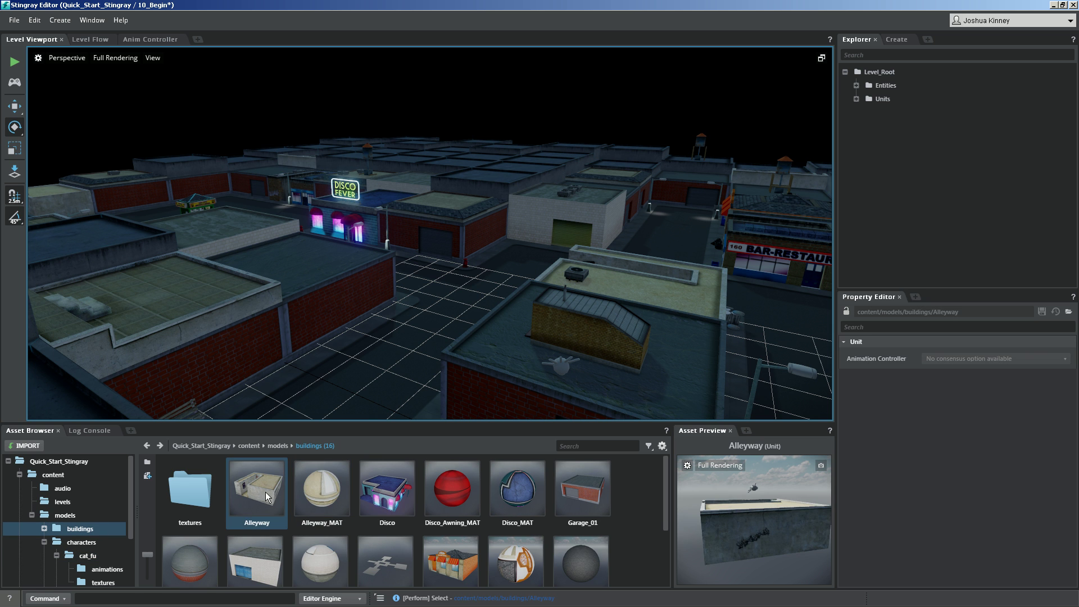
pyautogui.doubleClick(271, 490)
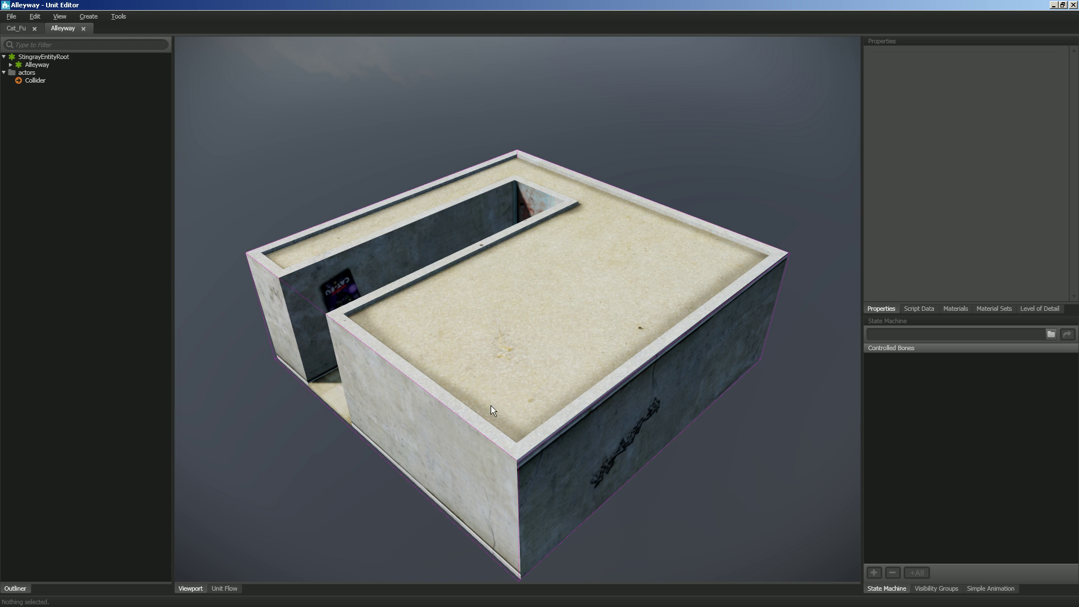
# - Inspect Alleyway's Collider as a static box actor on the sides mesh, alongside roof and floor
pyautogui.click(40, 81)
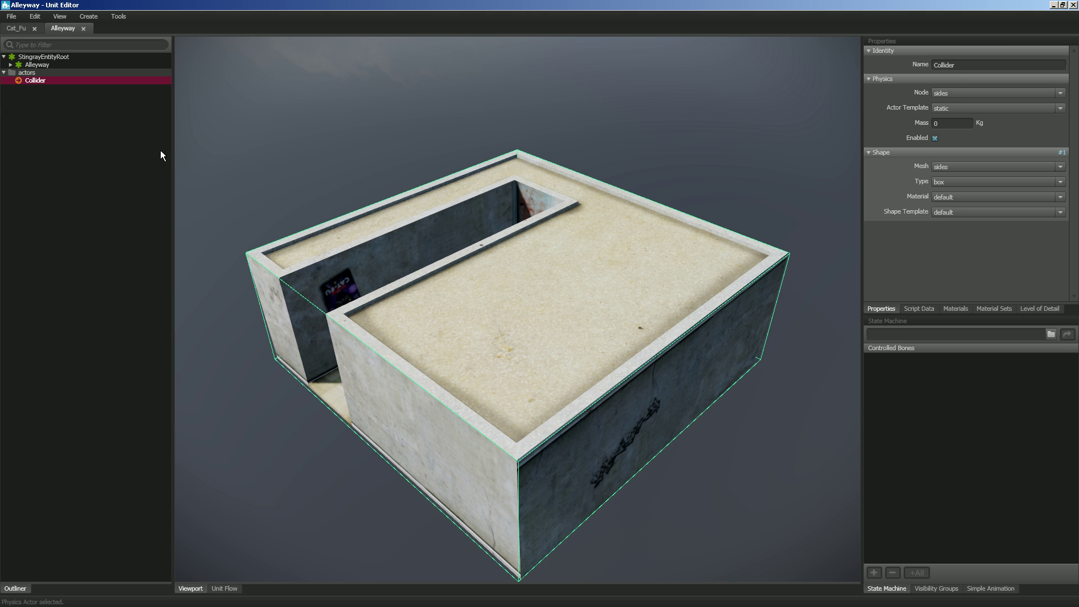
pyautogui.click(10, 64)
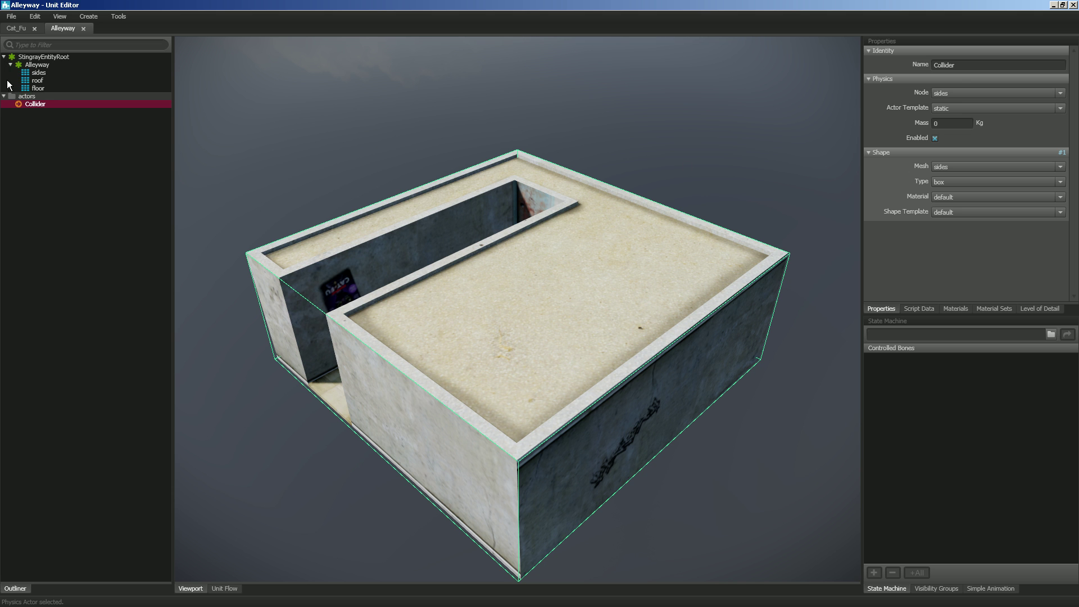
pyautogui.click(35, 75)
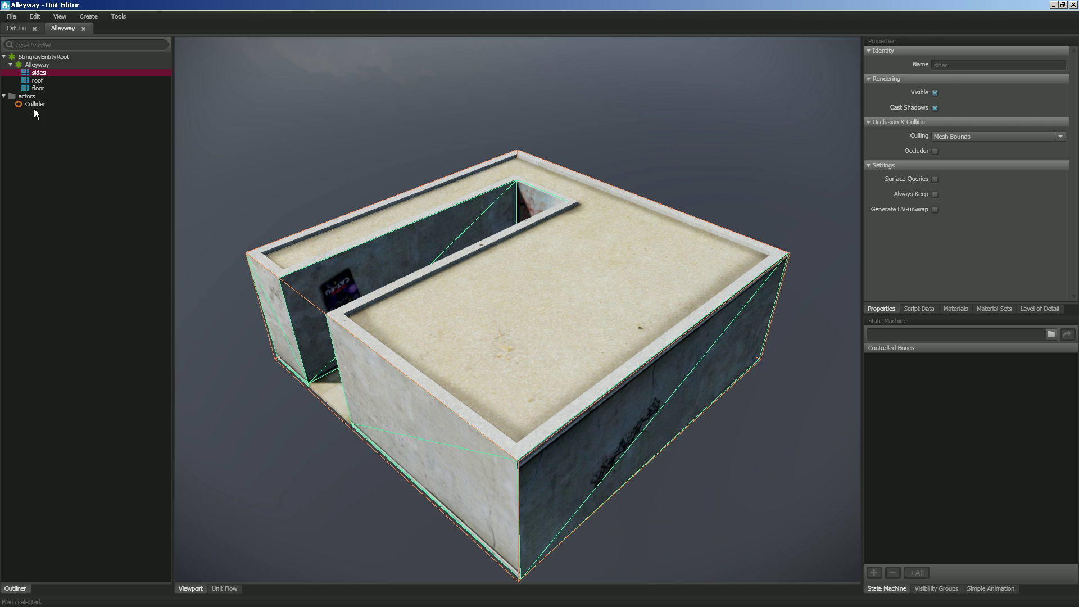
pyautogui.click(88, 16)
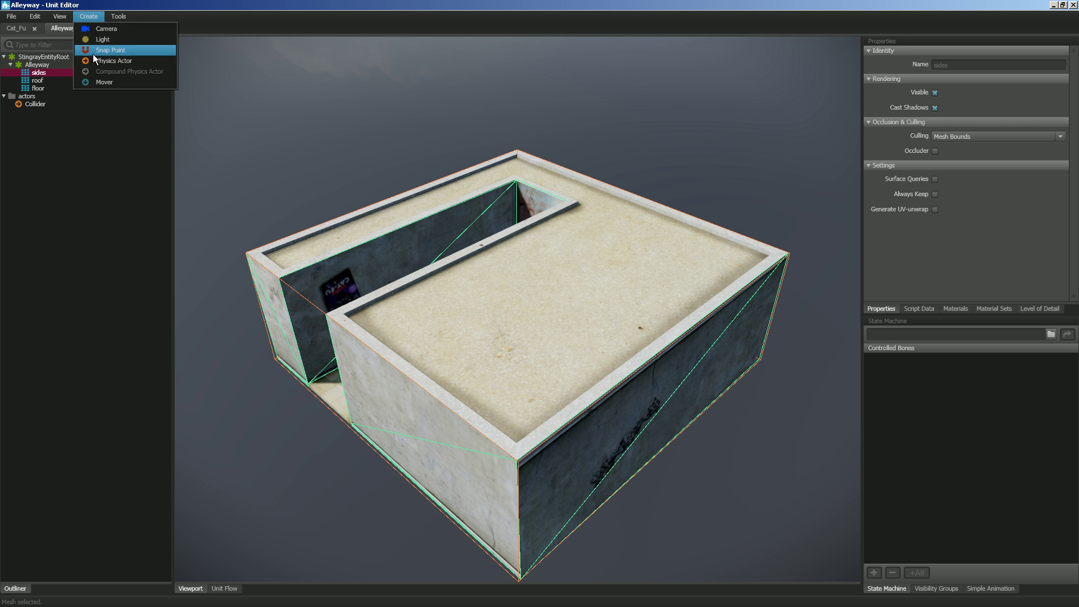
pyautogui.click(33, 105)
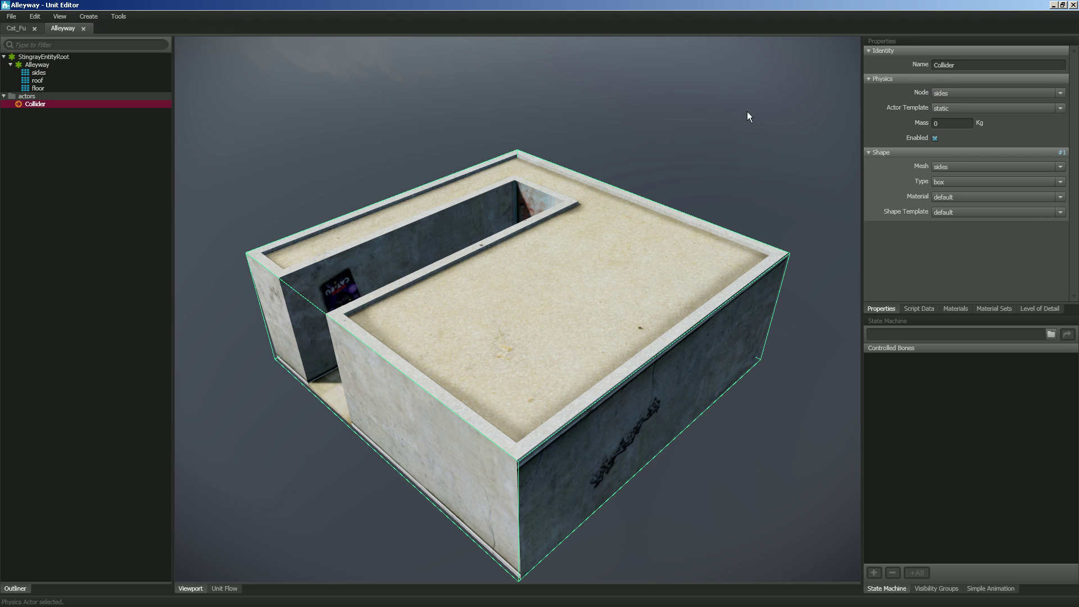
pyautogui.click(961, 113)
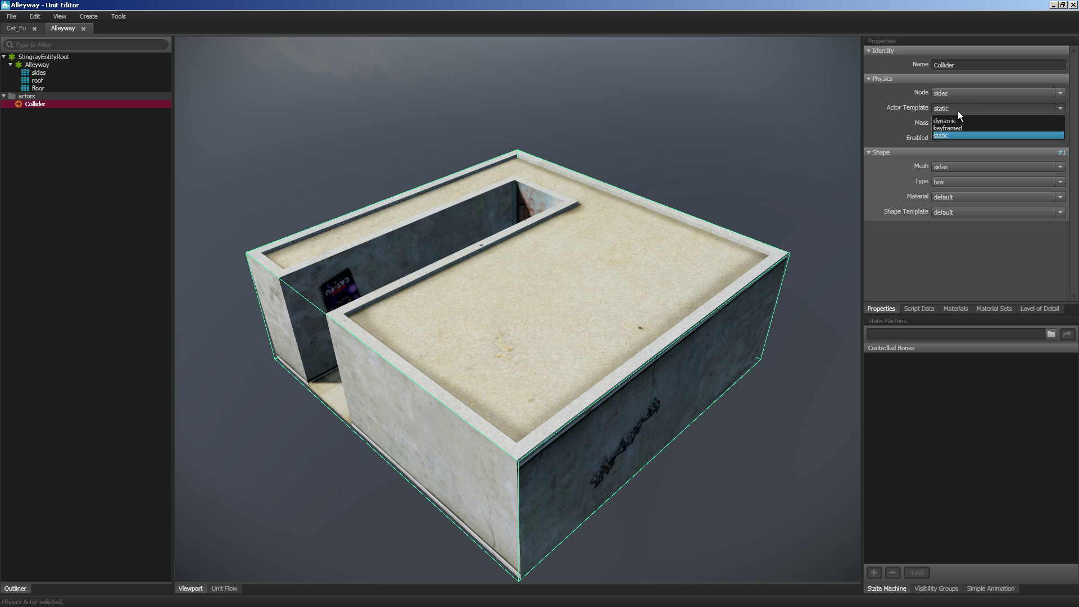
pyautogui.click(915, 121)
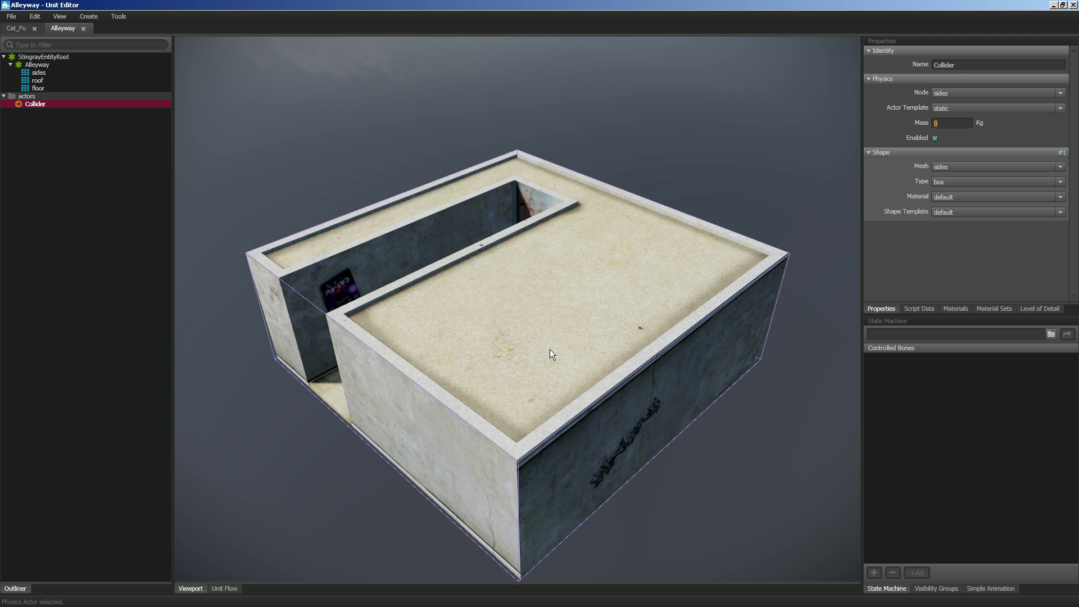
# - Review Alleyway Collider's Material and Shape Template options, leaving both at default
pyautogui.click(975, 201)
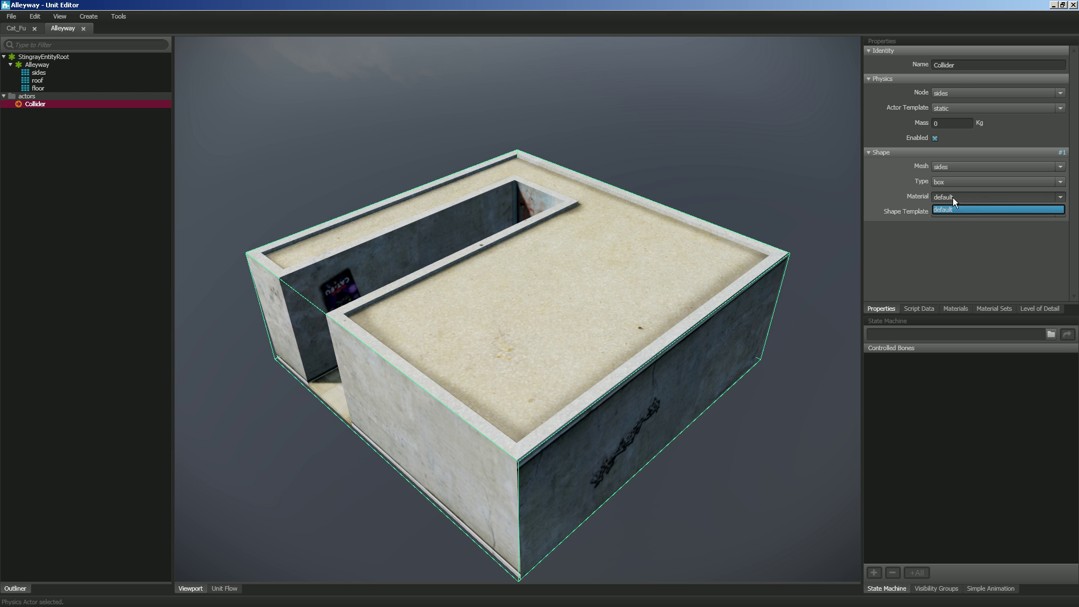
pyautogui.click(907, 196)
pyautogui.click(977, 212)
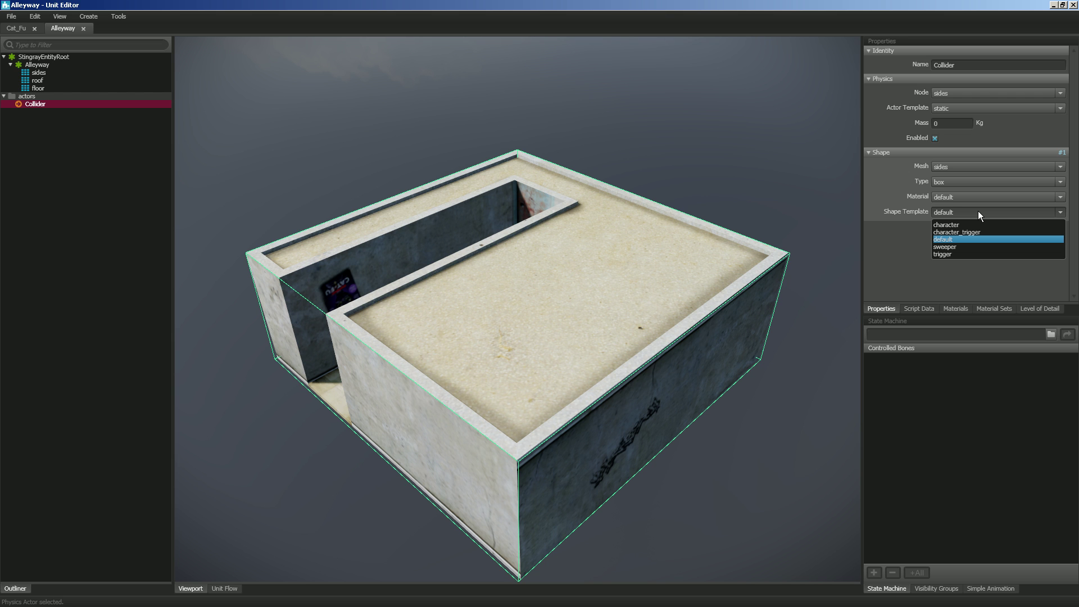
pyautogui.click(900, 244)
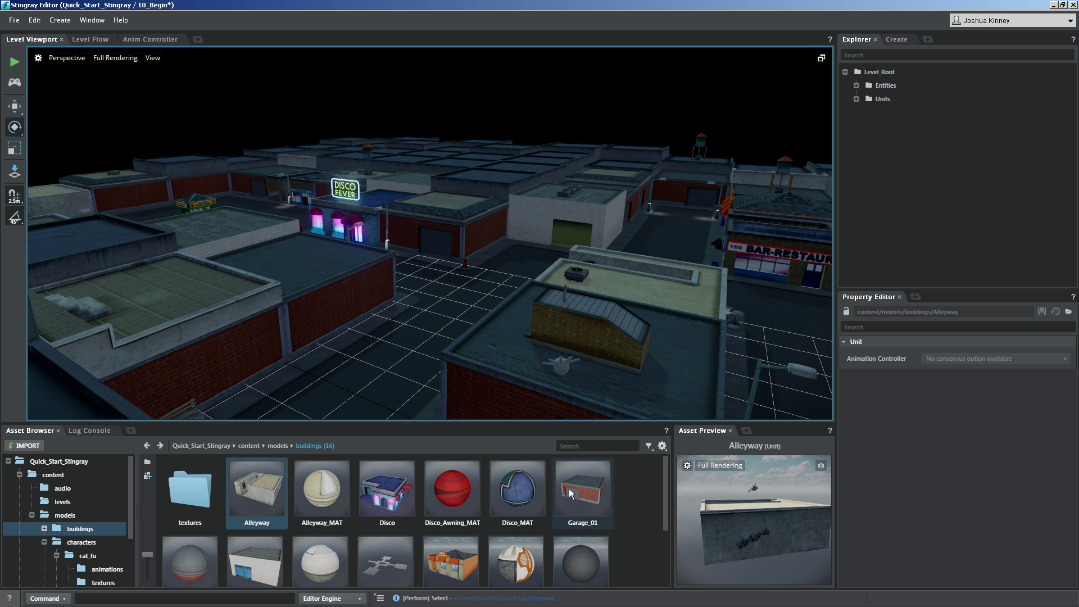
# - Open Garage_01 in the Unit Editor, then return and open the Disco unit
pyautogui.click(569, 488)
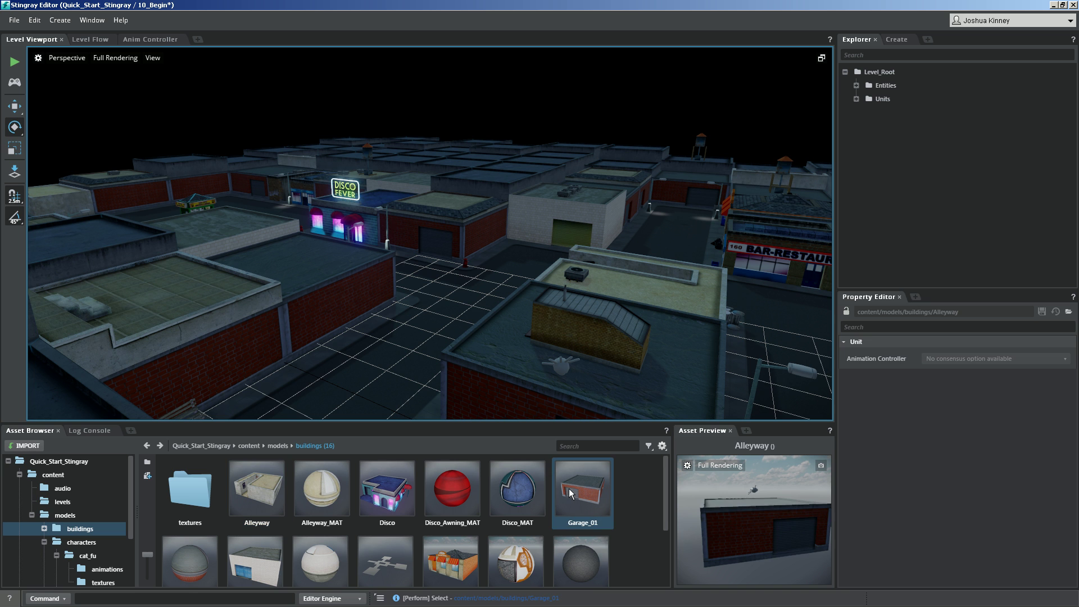
pyautogui.click(717, 518)
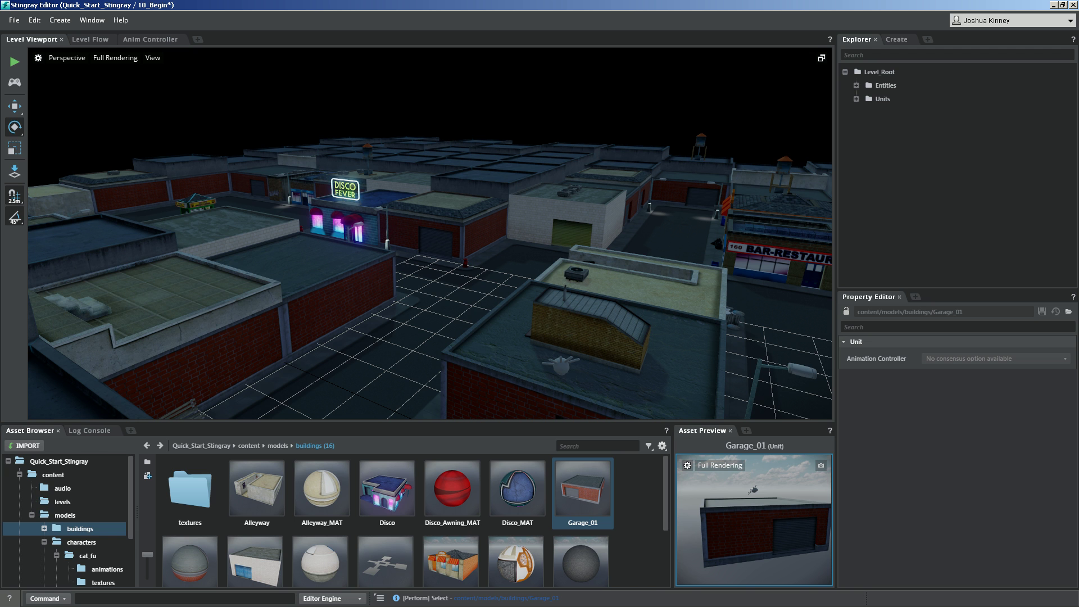
pyautogui.doubleClick(582, 487)
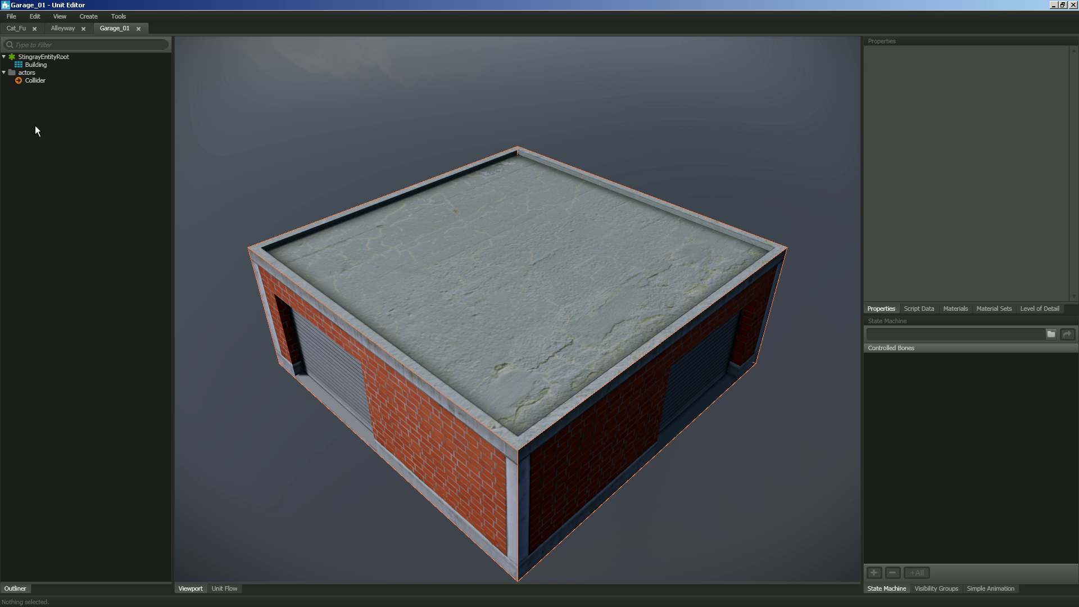
pyautogui.hotkey('alt', 'Tab')
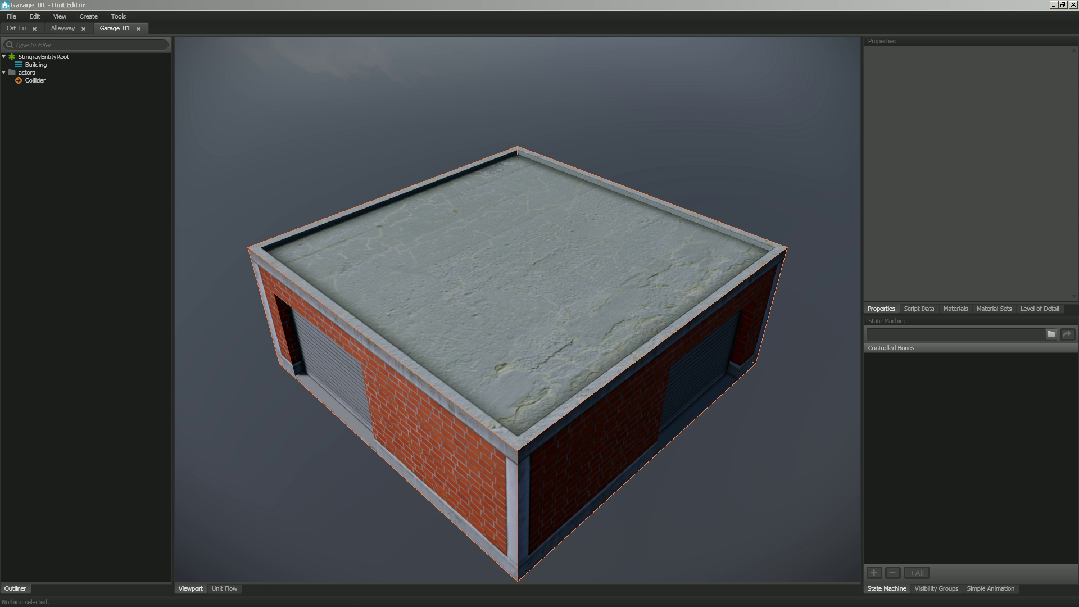
pyautogui.doubleClick(386, 495)
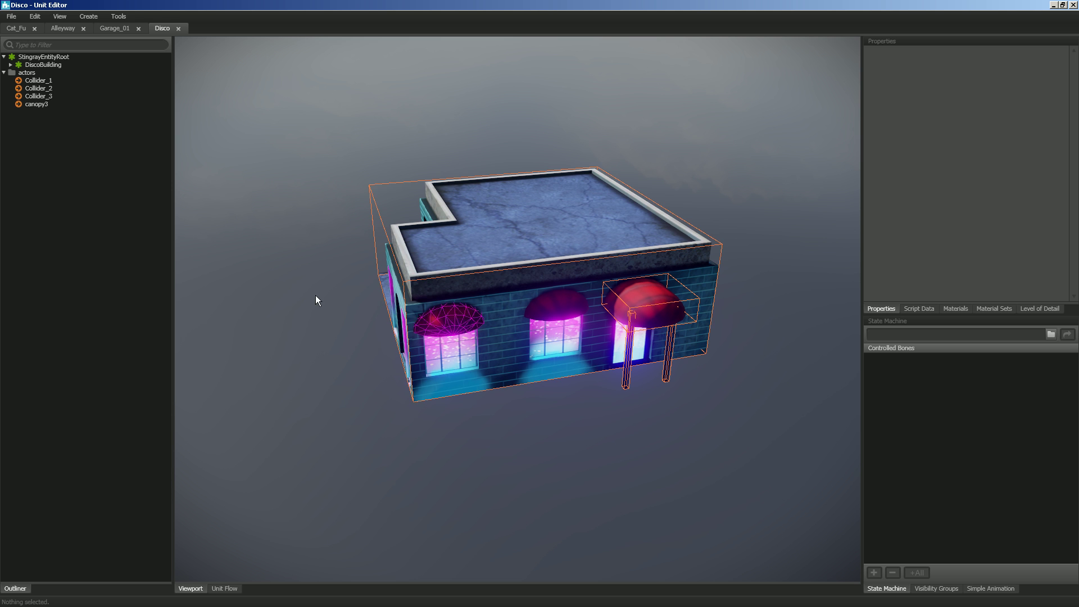
# - Inspect Disco's Collider_1, Collider_2, Collider_3 and canopy3 static box colliders in the viewport
pyautogui.click(39, 80)
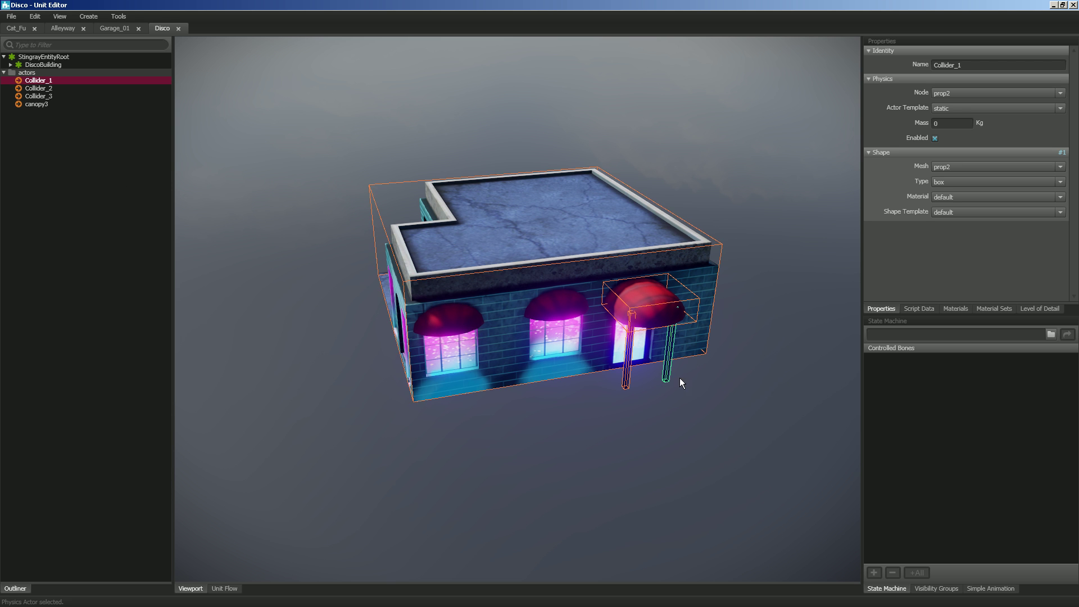
pyautogui.keyDown('alt'); pyautogui.moveTo(693, 390); pyautogui.dragTo(412, 427); pyautogui.keyUp('alt')
pyautogui.keyDown('alt'); pyautogui.moveTo(412, 427); pyautogui.dragTo(556, 374, button='right'); pyautogui.keyUp('alt')
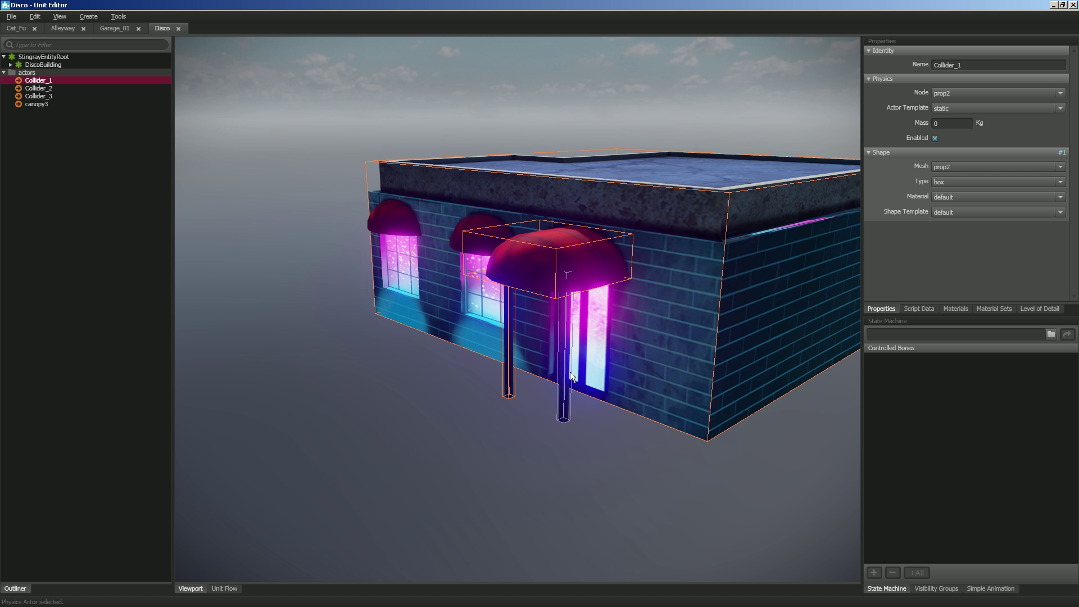
pyautogui.click(510, 356)
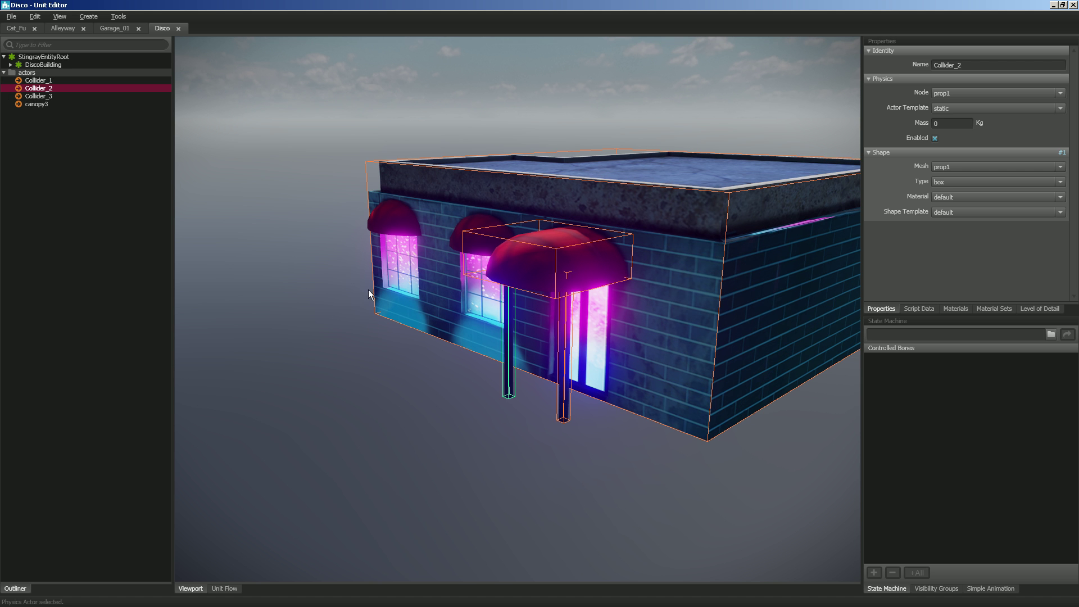
pyautogui.click(34, 97)
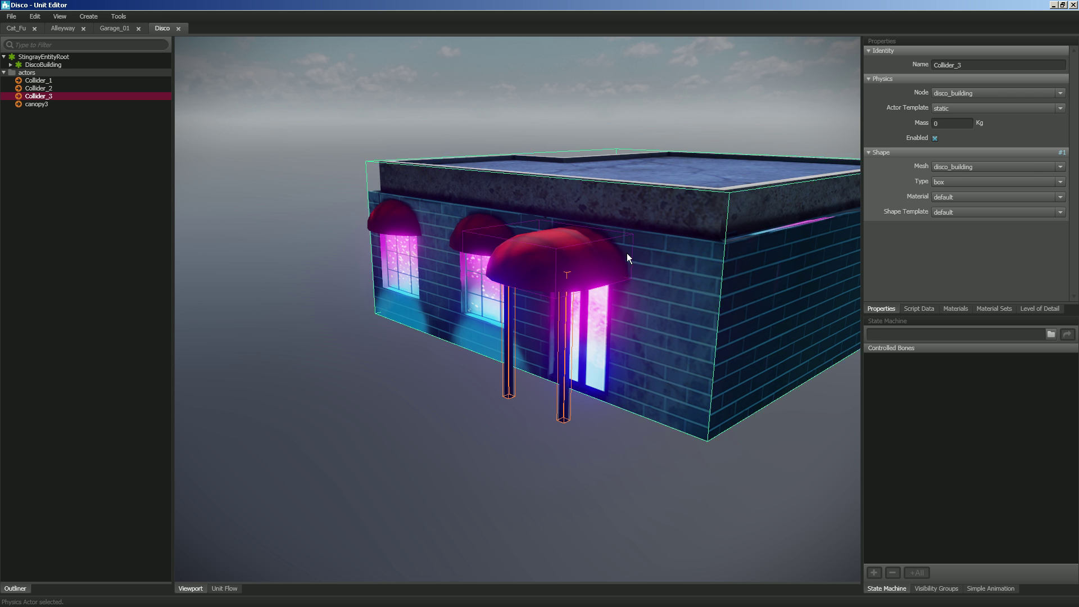
pyautogui.click(552, 261)
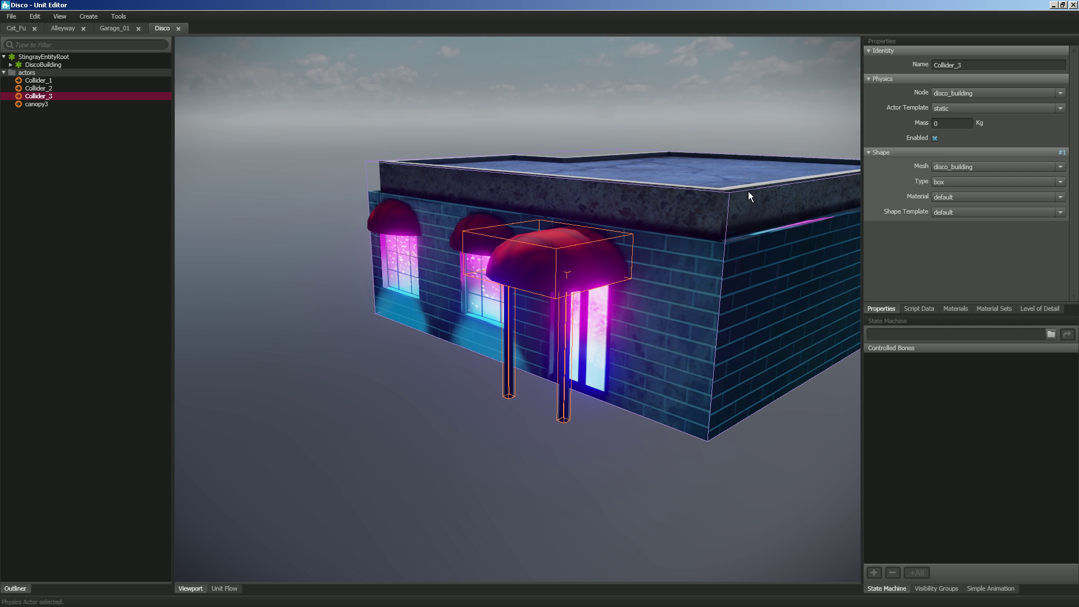
pyautogui.click(37, 105)
pyautogui.keyDown('alt'); pyautogui.moveTo(386, 352); pyautogui.dragTo(561, 356); pyautogui.keyUp('alt')
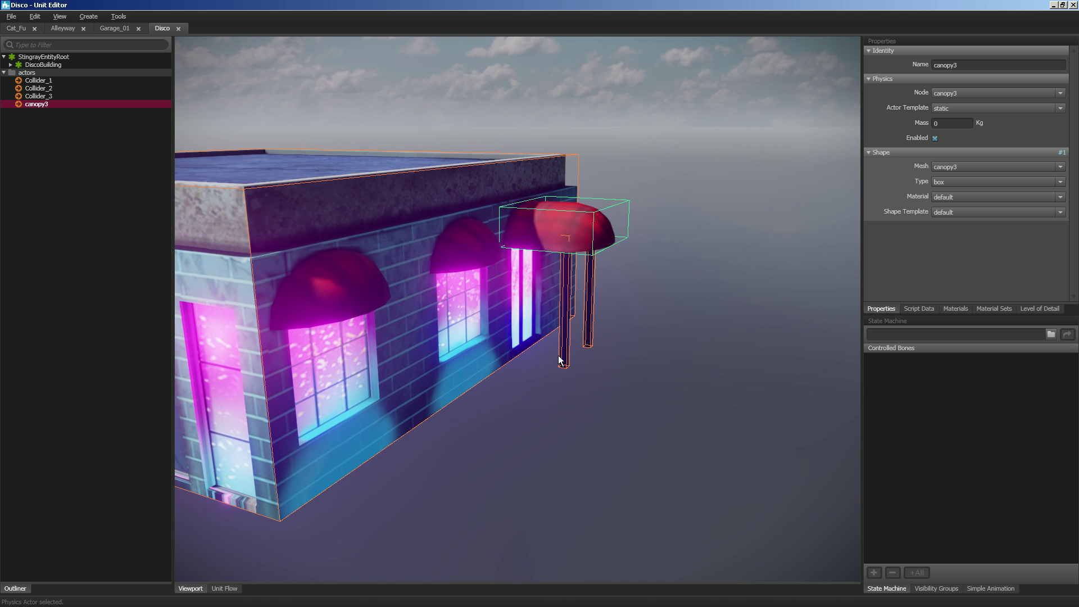
# - Delete the canopy3 collider actor from the Disco unit
pyautogui.click(566, 225)
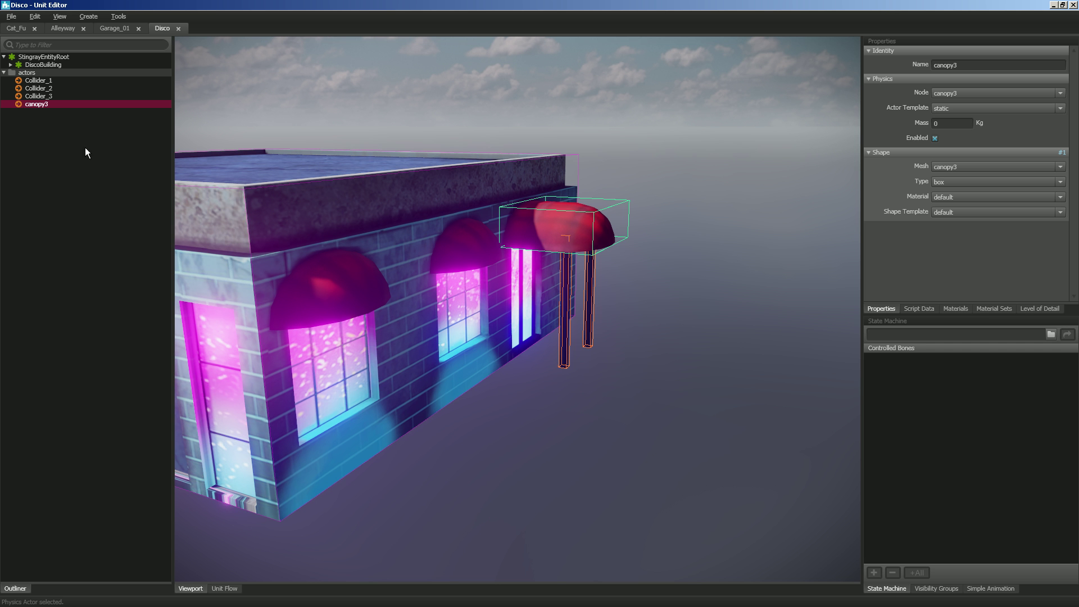
pyautogui.rightClick(35, 104)
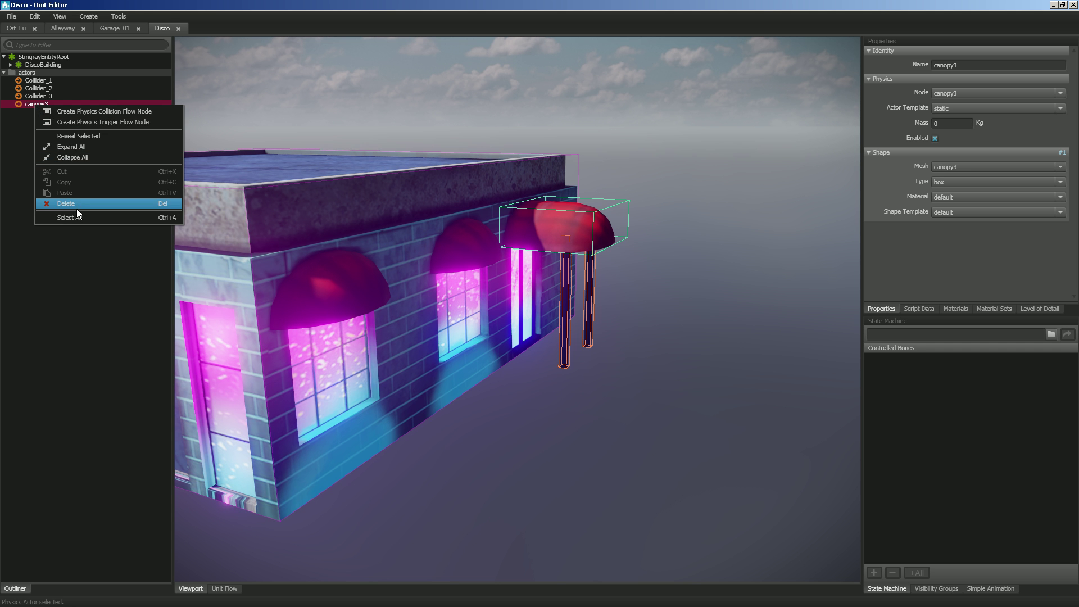
pyautogui.click(77, 205)
# - Review the whole Disco building and save the unit with Ctrl+S
pyautogui.keyDown('alt'); pyautogui.moveTo(667, 322); pyautogui.dragTo(527, 236); pyautogui.keyUp('alt')
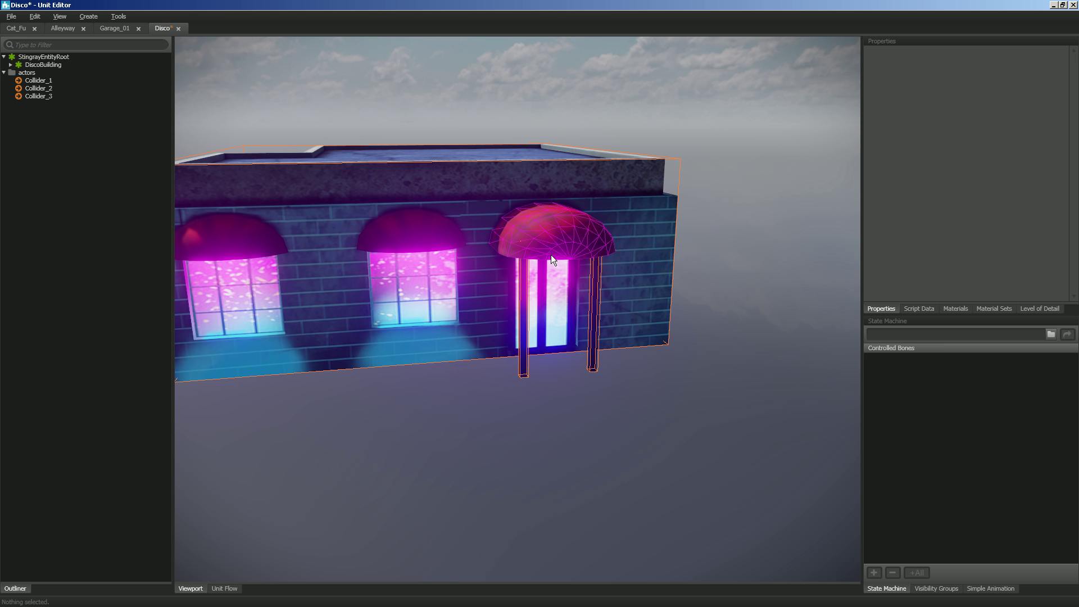
pyautogui.scroll(-3, 648, 274)
pyautogui.keyDown('alt'); pyautogui.moveTo(648, 275); pyautogui.dragTo(531, 374); pyautogui.keyUp('alt')
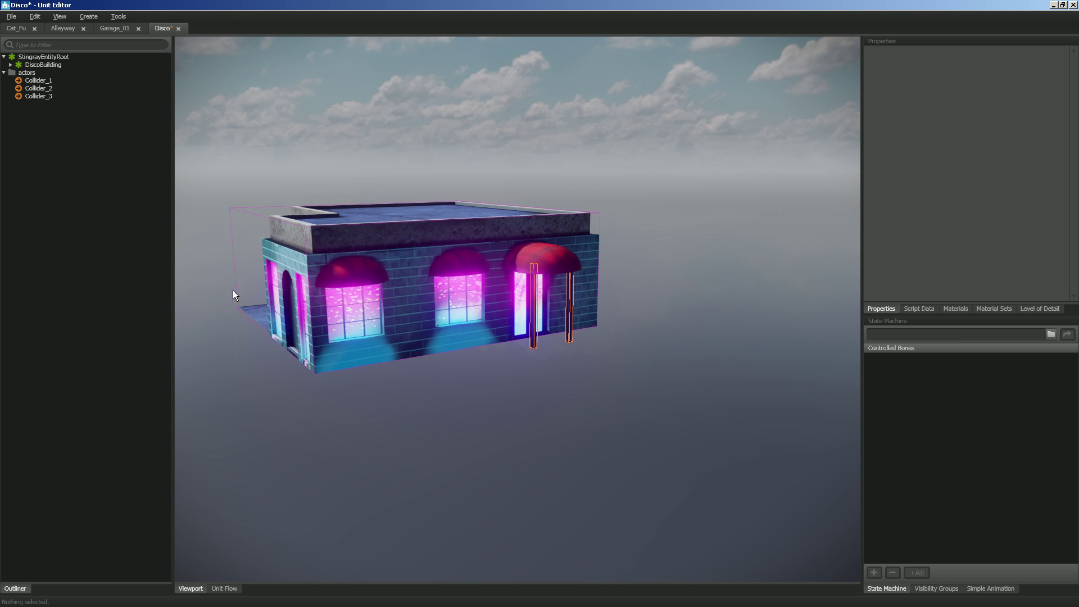
pyautogui.hotkey('ctrl', 's')
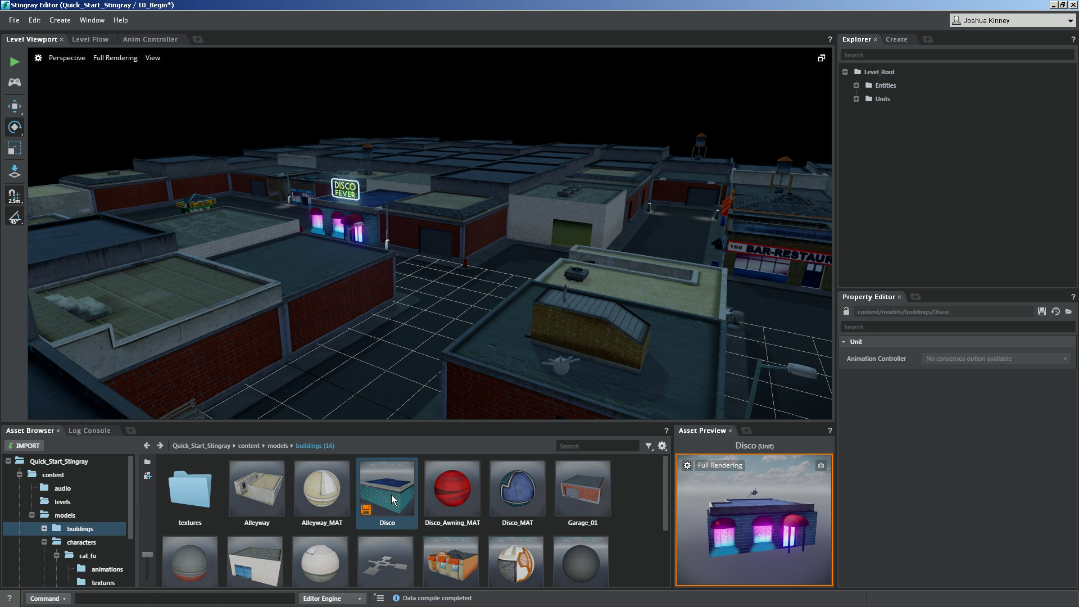
# - Save Disco's changes and preview the Store building unit in the Asset Browser
pyautogui.click(1042, 311)
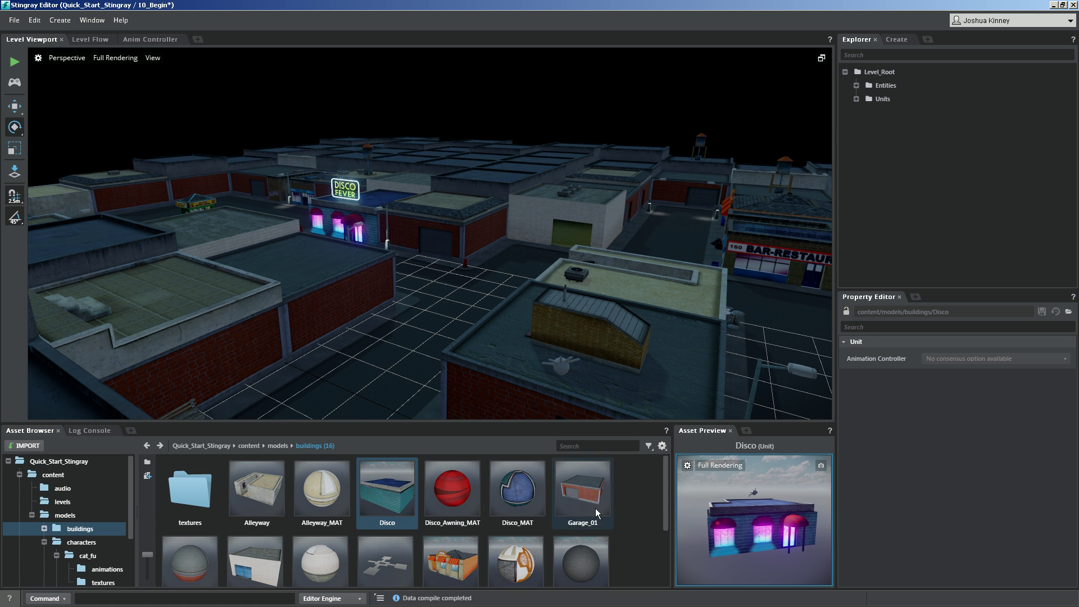
pyautogui.click(451, 562)
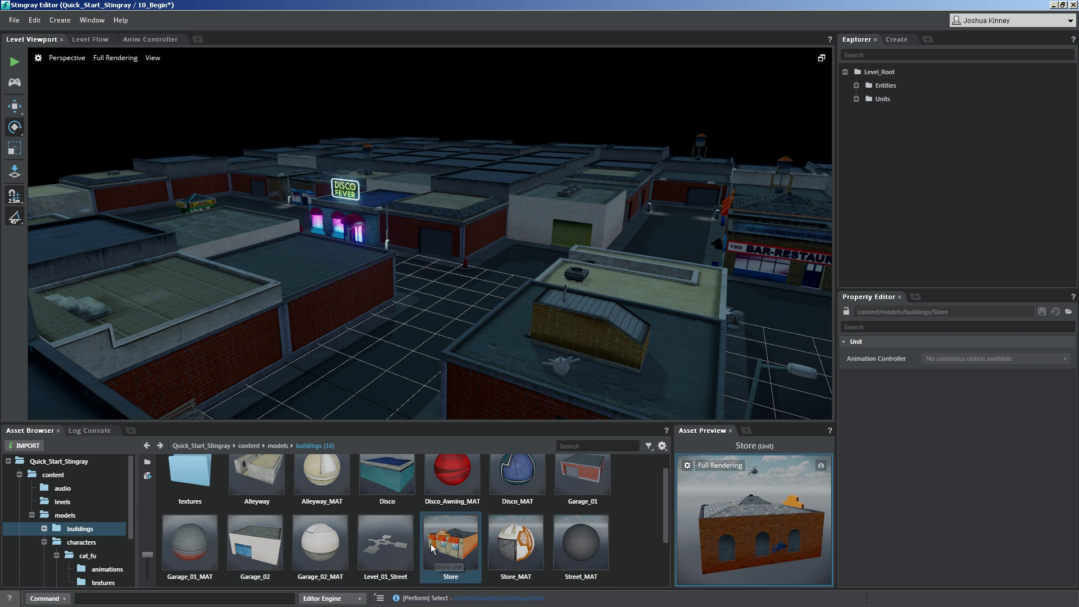
pyautogui.scroll(-1, 412, 565)
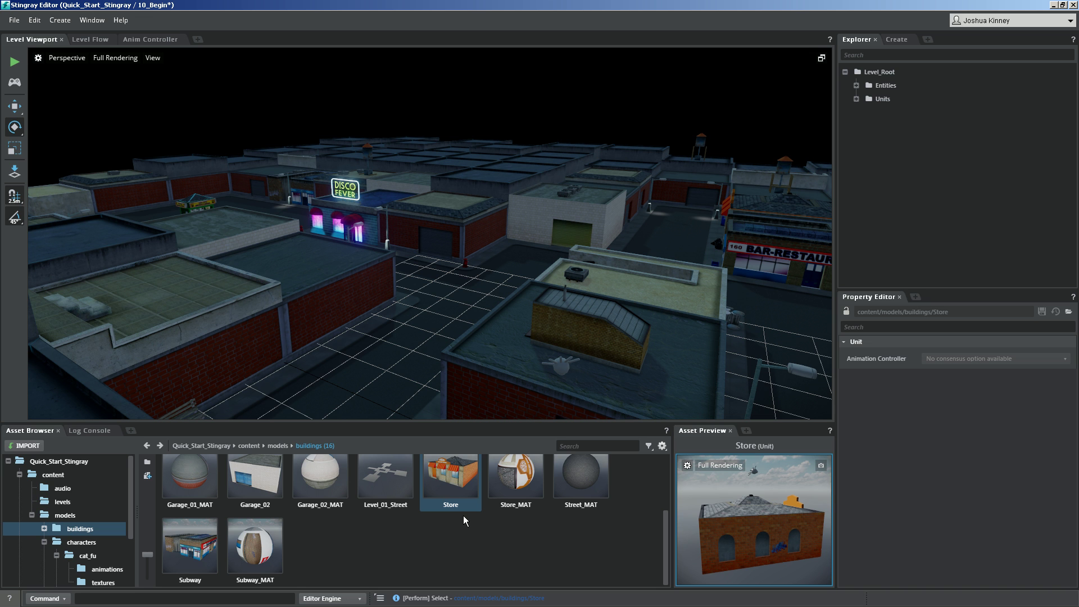
pyautogui.scroll(2, 463, 514)
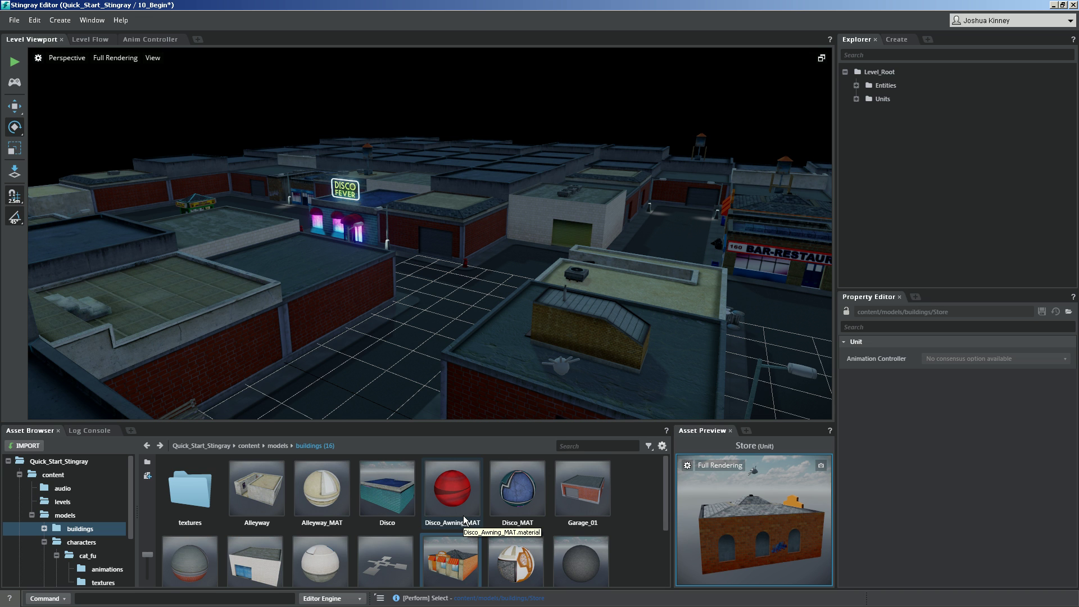